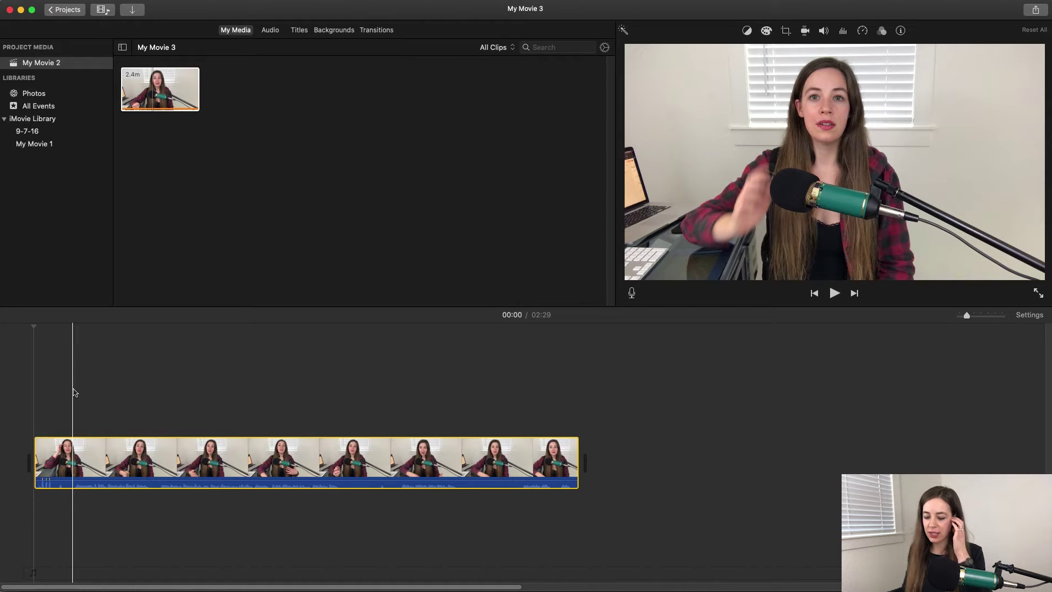
- Trim the clip in the timeline by splitting off and deleting its first 10.6 seconds and its closing few seconds
{"action": "key", "text": "super+b"}
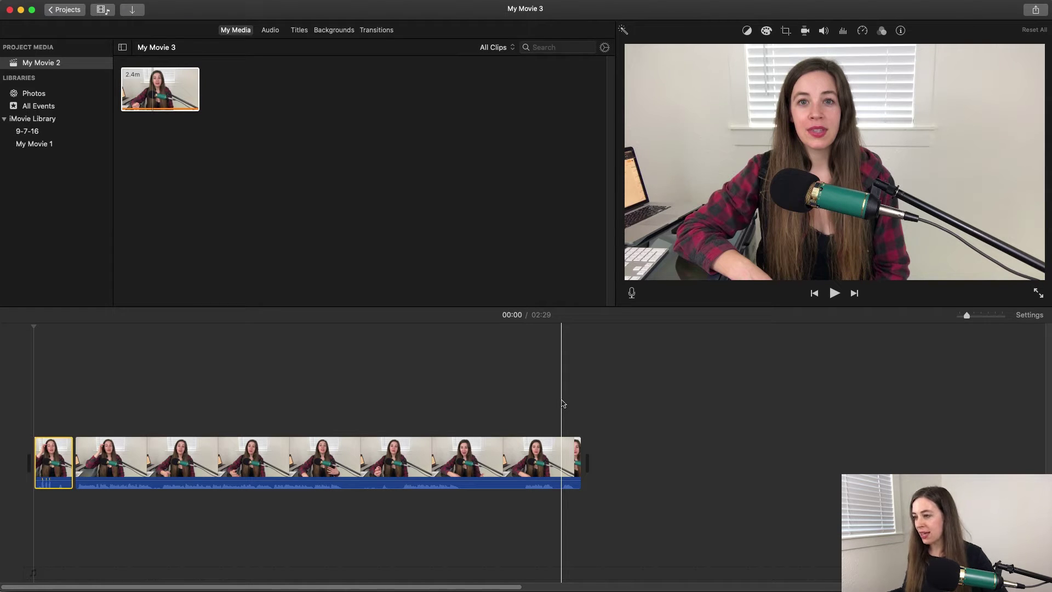
{"action": "key", "text": "super+b"}
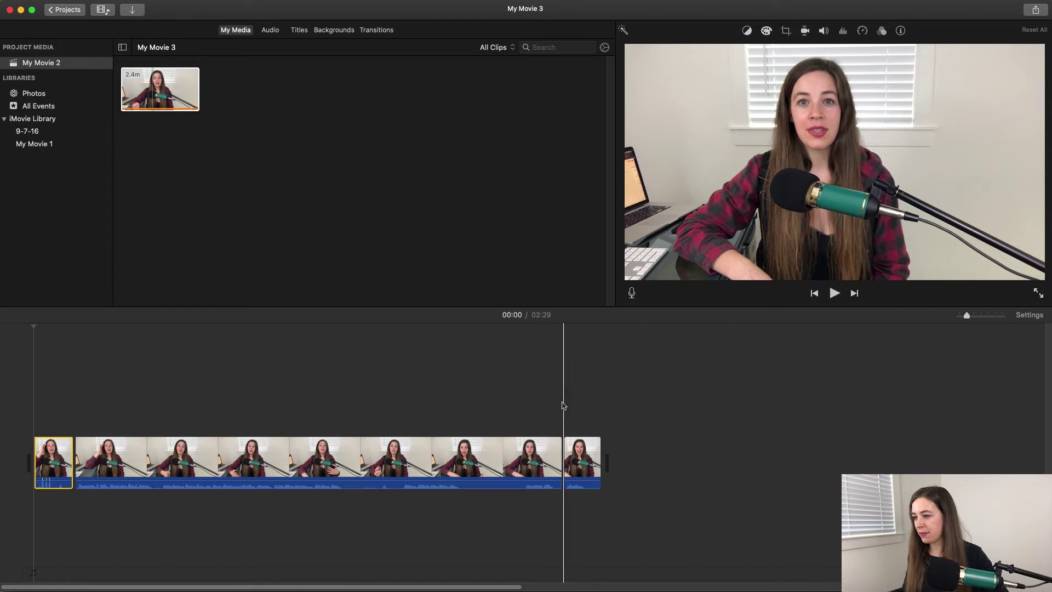
{"action": "left_click", "coordinate": [585, 459]}
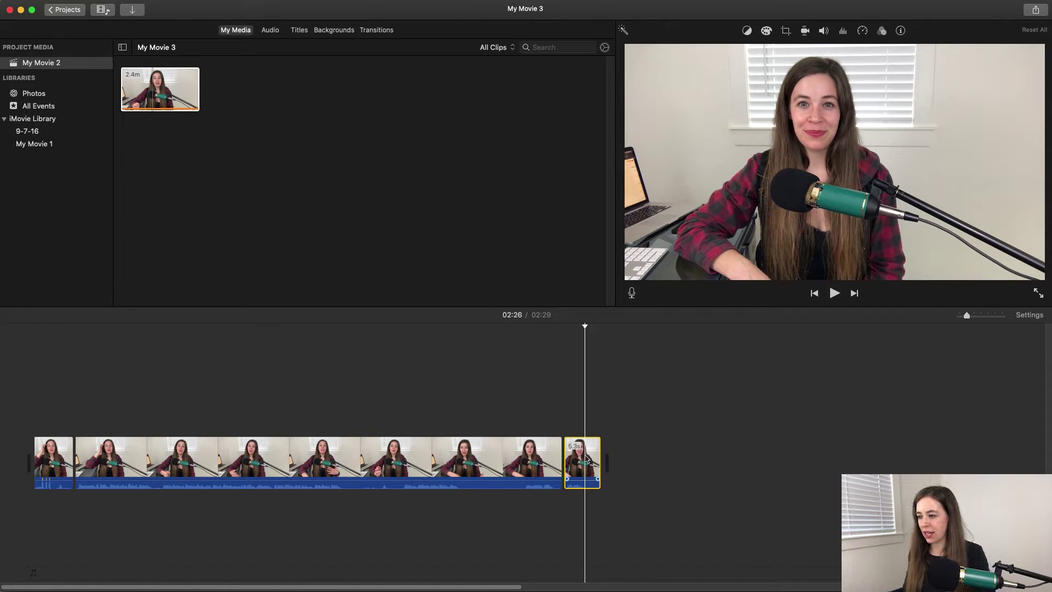
{"action": "key", "text": "Delete"}
{"action": "left_click", "coordinate": [59, 450]}
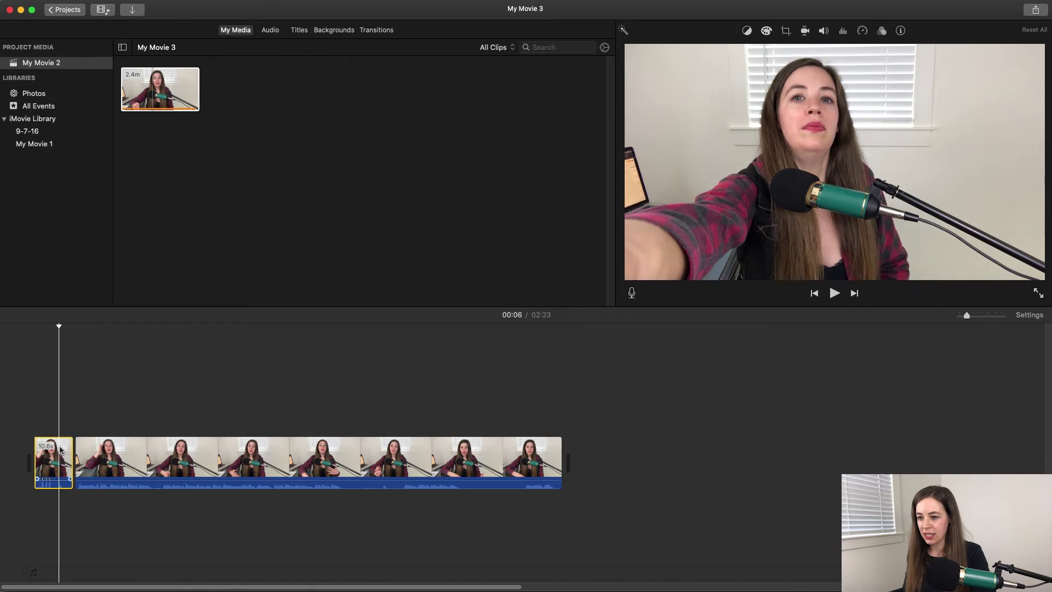
{"action": "key", "text": "Delete"}
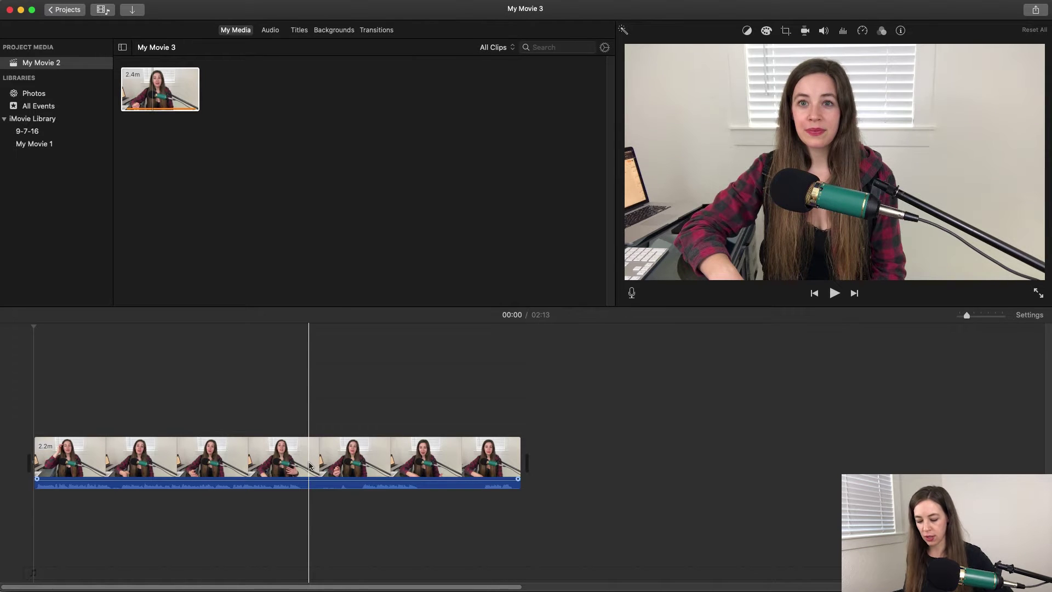
- Cut a section of about 2.4 seconds out of the middle of the clip and delete it
{"action": "key", "text": "super+b"}
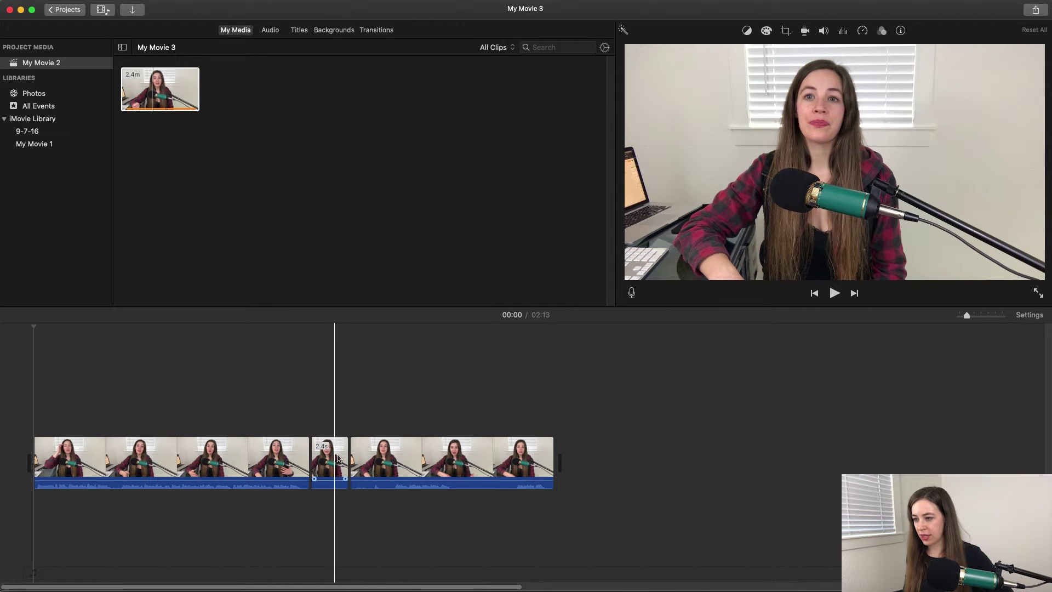
{"action": "left_click", "coordinate": [338, 458]}
{"action": "key", "text": "v"}
{"action": "key", "text": "Delete"}
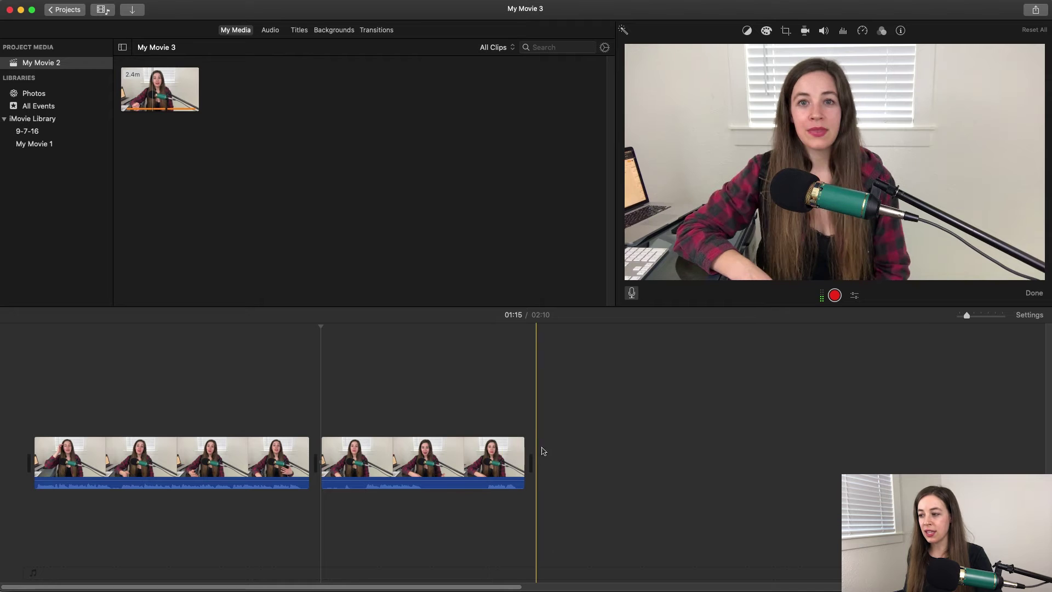
- Append the full source video to the end of the timeline, then remove that added copy
{"action": "left_click", "coordinate": [178, 102]}
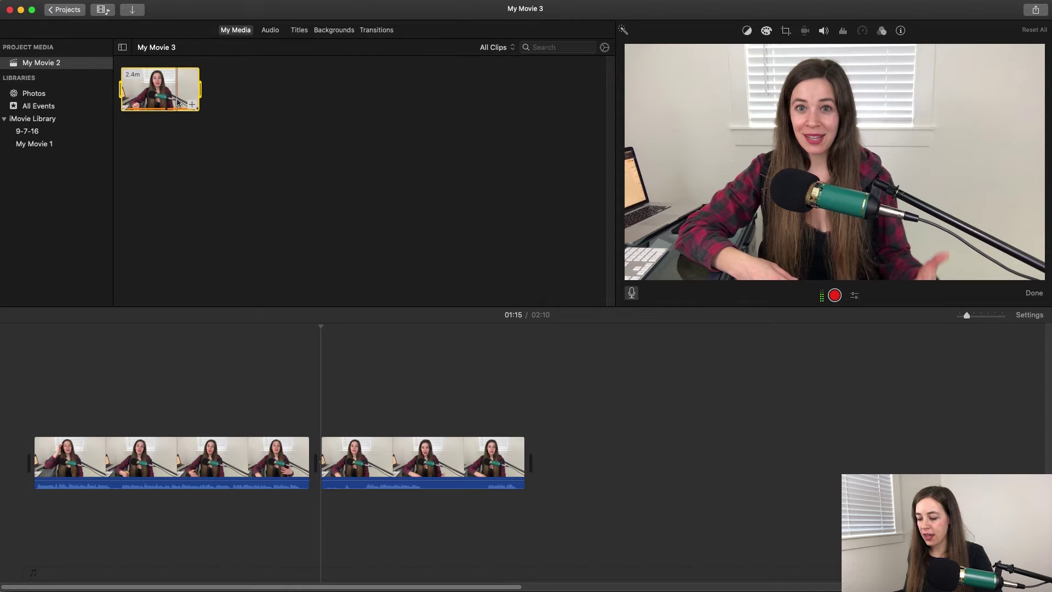
{"action": "left_click_drag", "start_coordinate": [178, 102], "coordinate": [520, 418]}
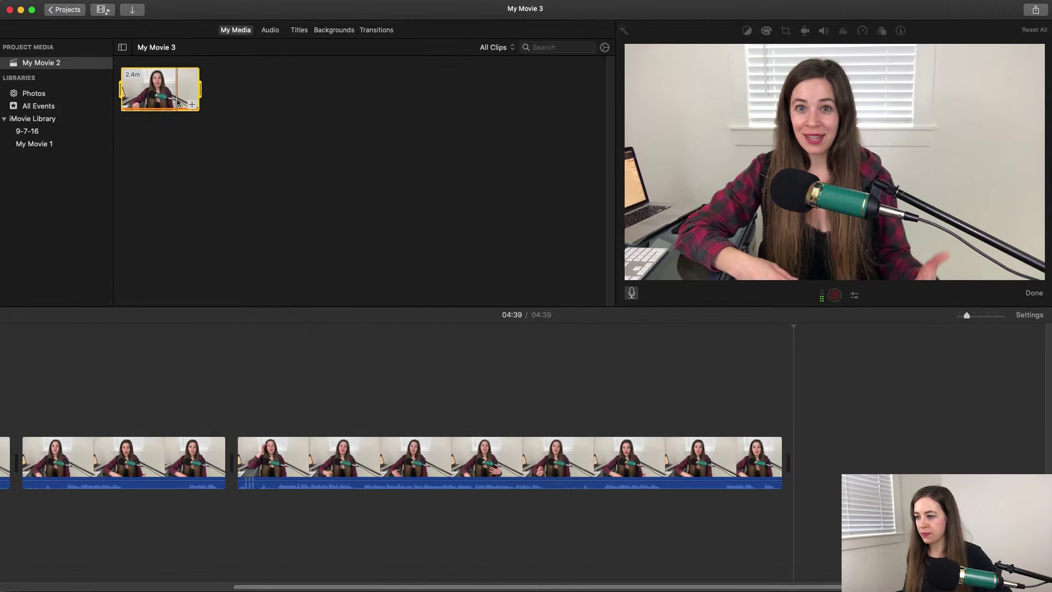
{"action": "left_click", "coordinate": [510, 455]}
{"action": "key", "text": "Delete"}
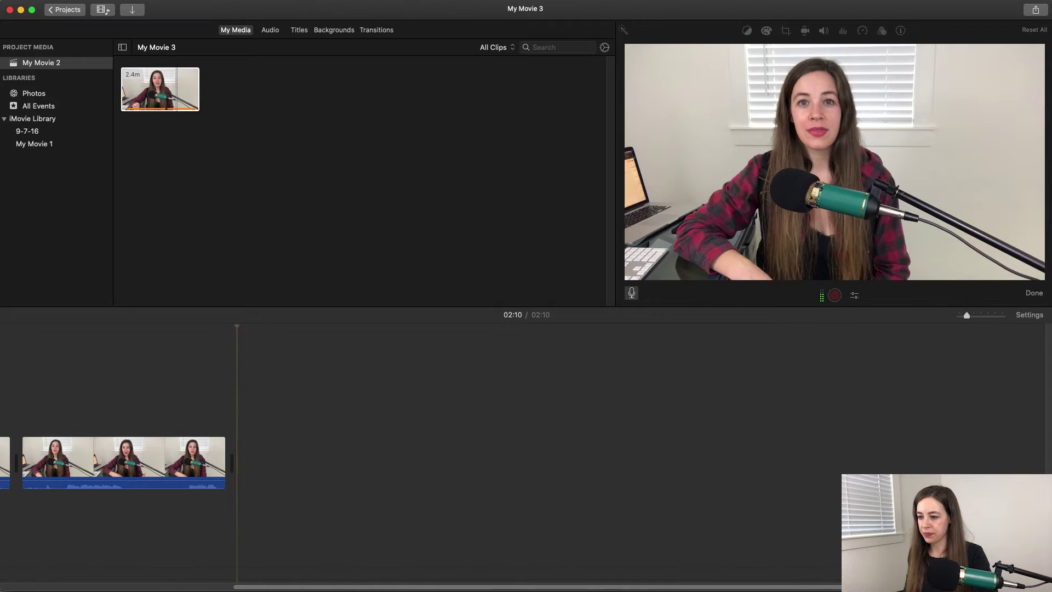
- Browse the songs available in the music library
{"action": "left_click", "coordinate": [264, 32]}
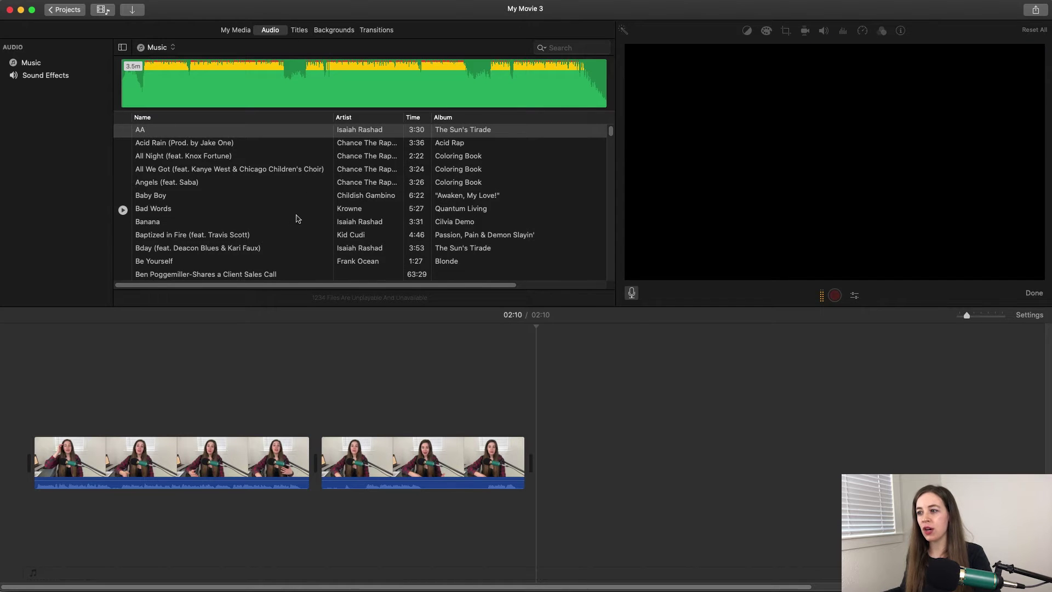
{"action": "scroll", "coordinate": [295, 220], "scroll_direction": "down", "scroll_amount": 1}
{"action": "scroll", "coordinate": [295, 220], "scroll_direction": "down", "scroll_amount": 10}
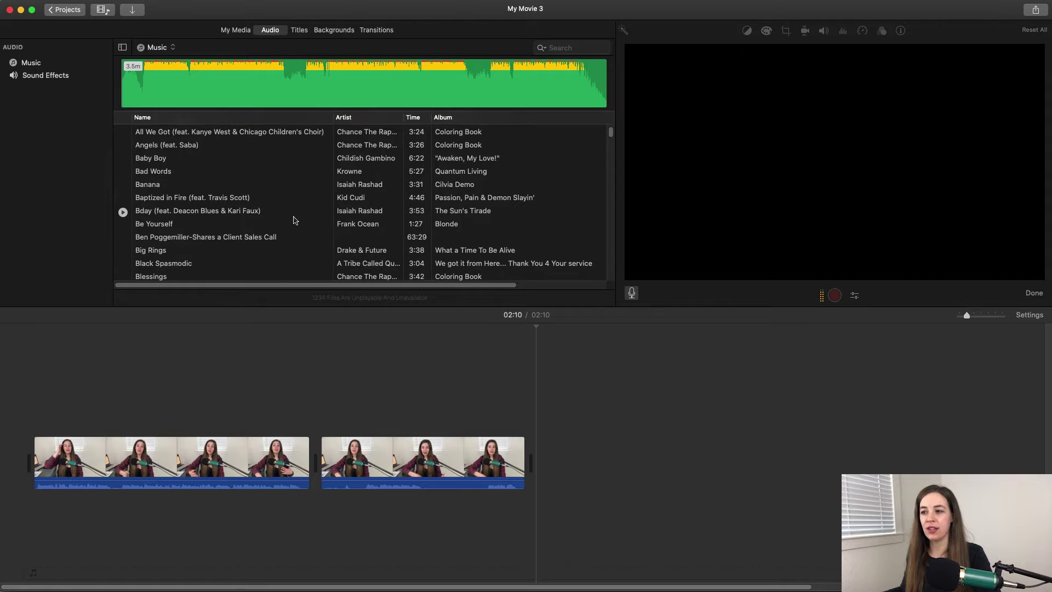
{"action": "scroll", "coordinate": [295, 222], "scroll_direction": "down", "scroll_amount": 5}
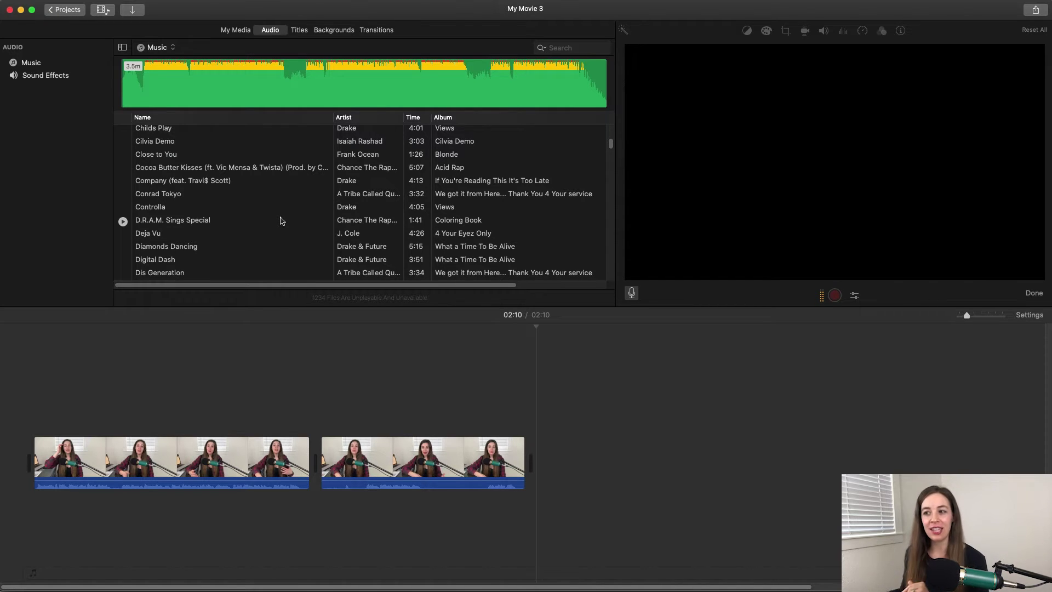
{"action": "scroll", "coordinate": [315, 217], "scroll_direction": "up", "scroll_amount": 10}
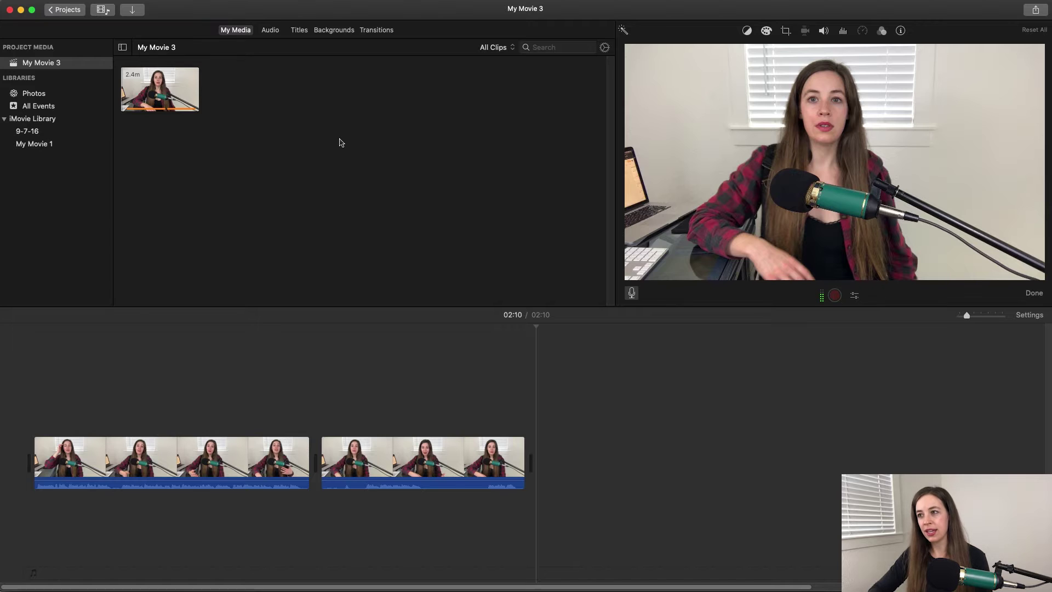
- Import Memory Card Full-Birocratic (10min).wav from the iMovie folder in Downloads into the project media
{"action": "key", "text": "super+i"}
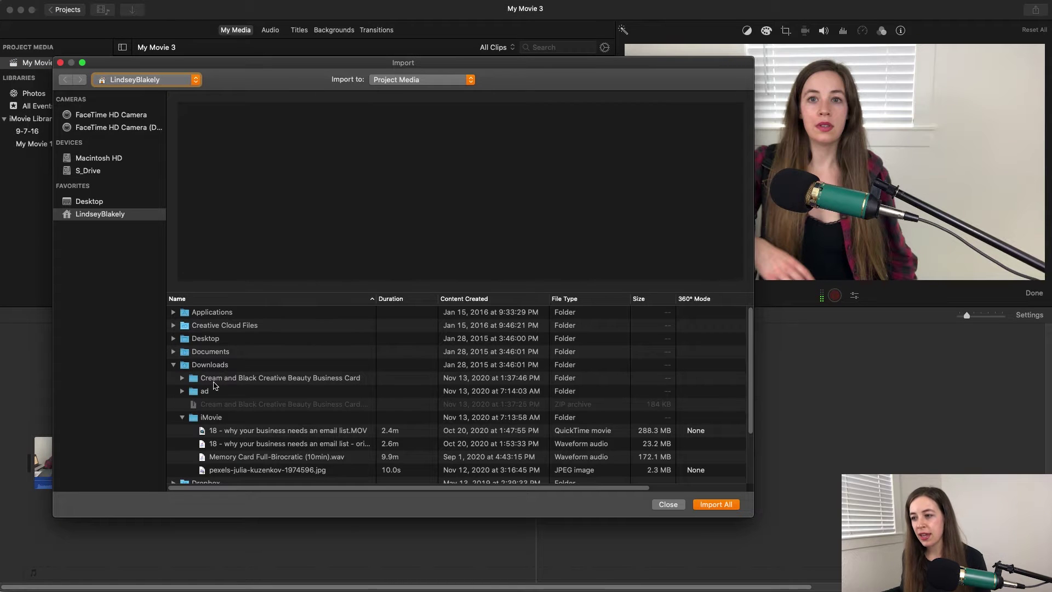
{"action": "left_click", "coordinate": [243, 430]}
{"action": "left_click", "coordinate": [323, 441]}
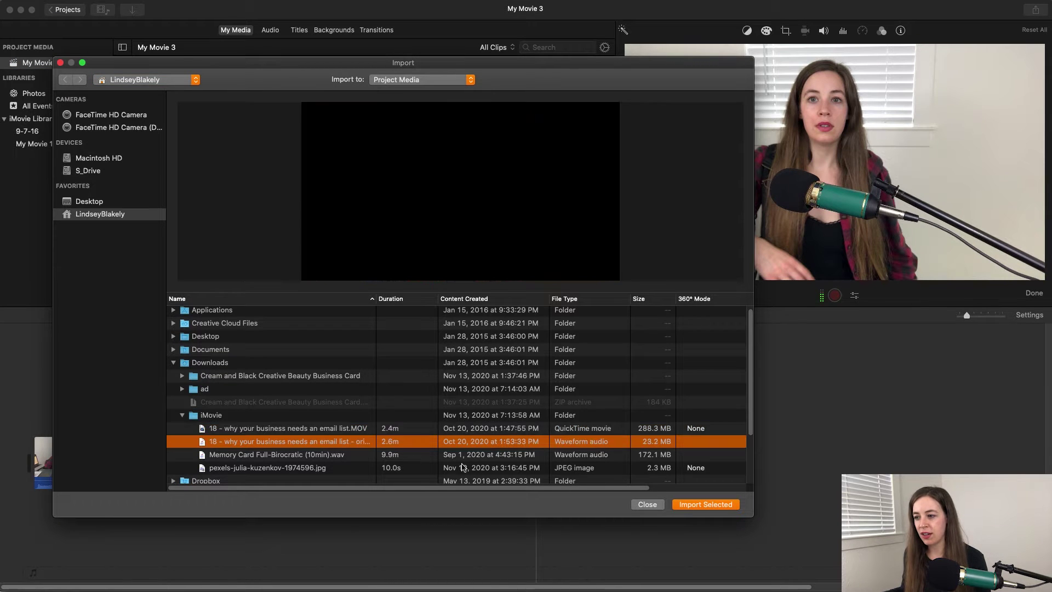
{"action": "left_click", "coordinate": [463, 455]}
{"action": "left_click", "coordinate": [712, 504]}
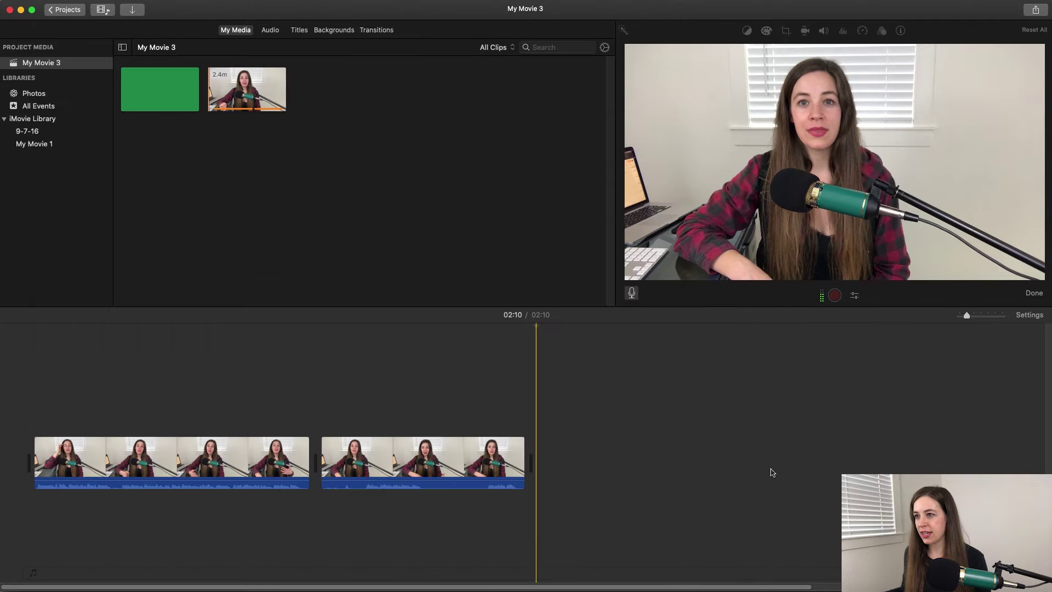
- Place the imported music beneath the video from the start of the timeline and trim it to end with the last clip
{"action": "left_click_drag", "start_coordinate": [159, 89], "coordinate": [27, 515]}
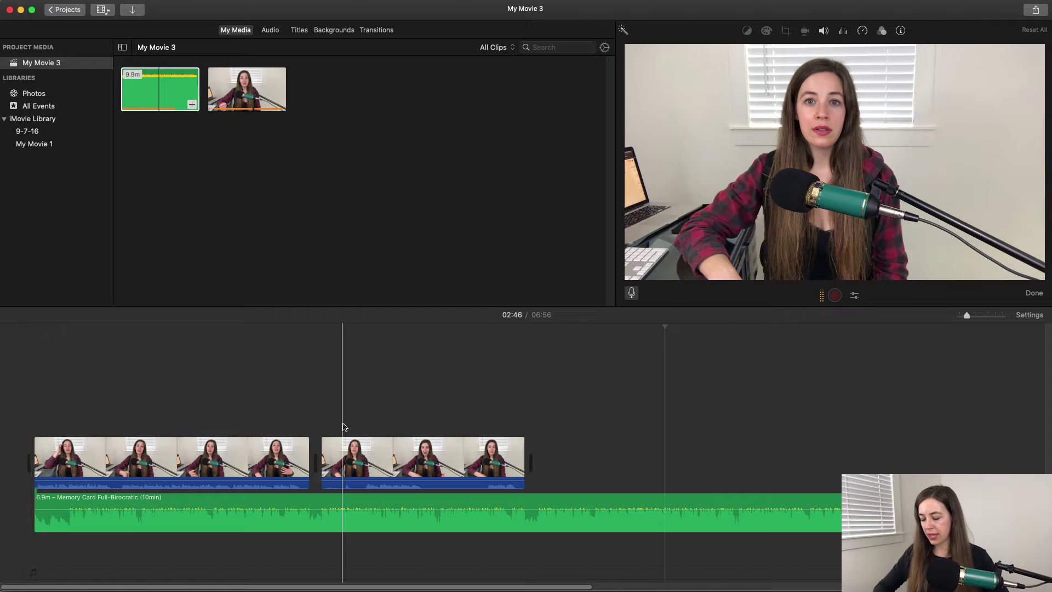
{"action": "key", "text": "super+minus"}
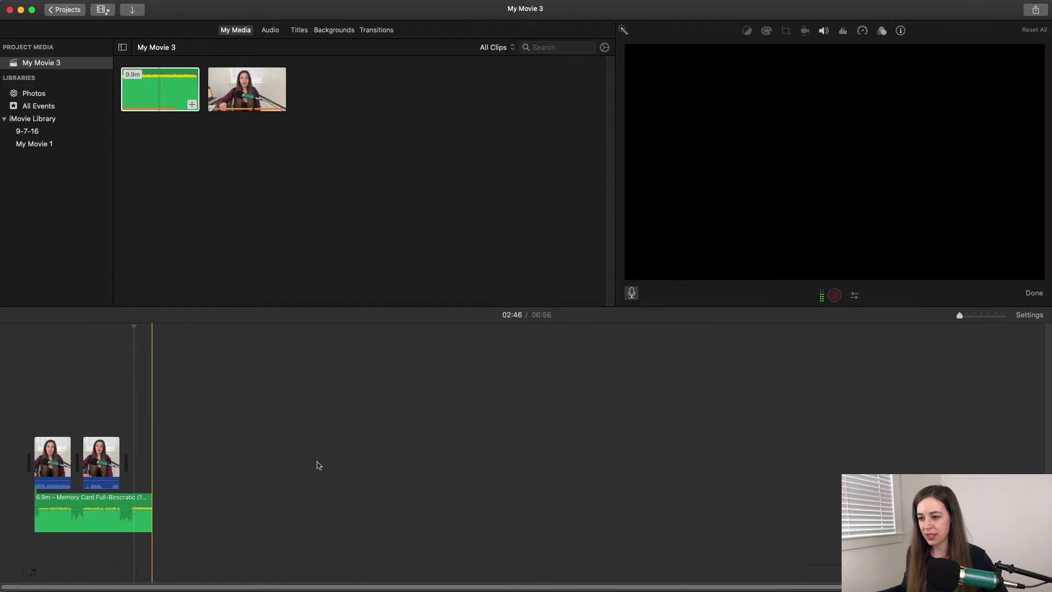
{"action": "left_click", "coordinate": [145, 507]}
{"action": "left_click_drag", "start_coordinate": [148, 506], "coordinate": [119, 512]}
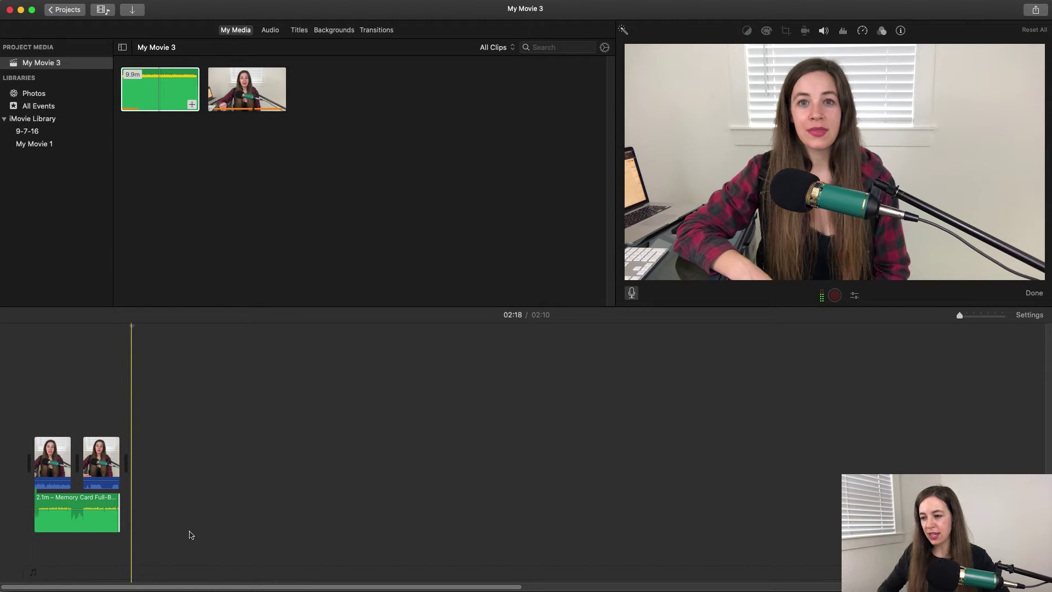
{"action": "scroll", "coordinate": [191, 535], "scroll_direction": "up", "scroll_amount": 5}
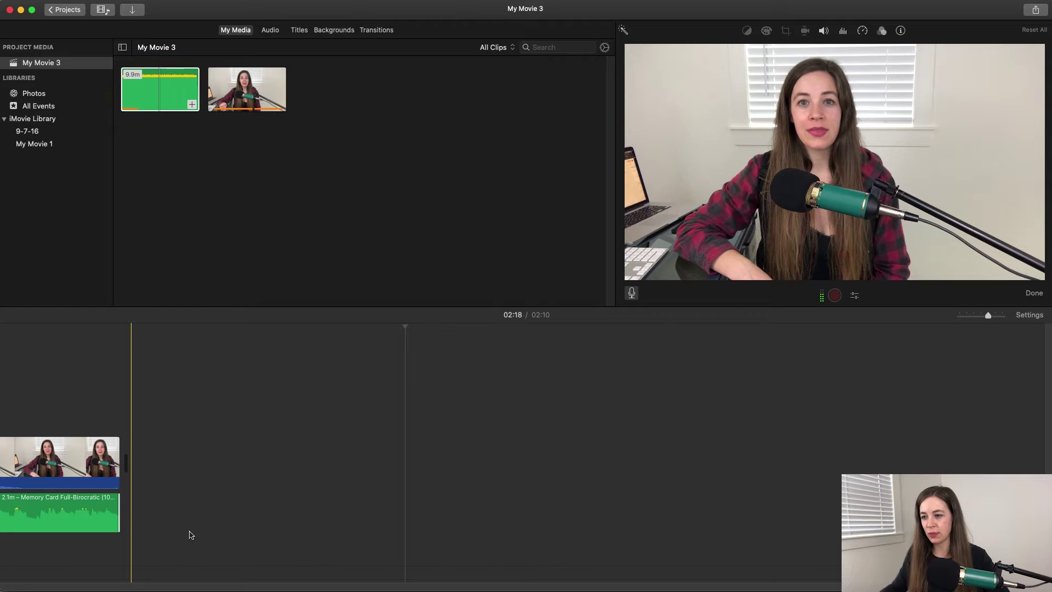
{"action": "left_click", "coordinate": [648, 587]}
{"action": "scroll", "coordinate": [530, 562], "scroll_direction": "left", "scroll_amount": 10}
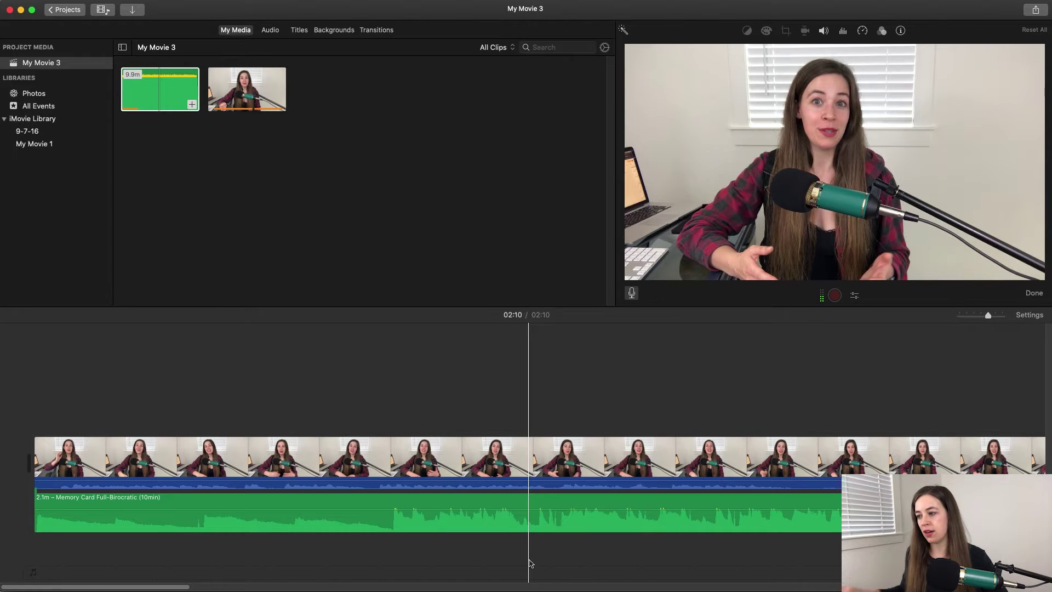
{"action": "key", "text": "super+minus"}
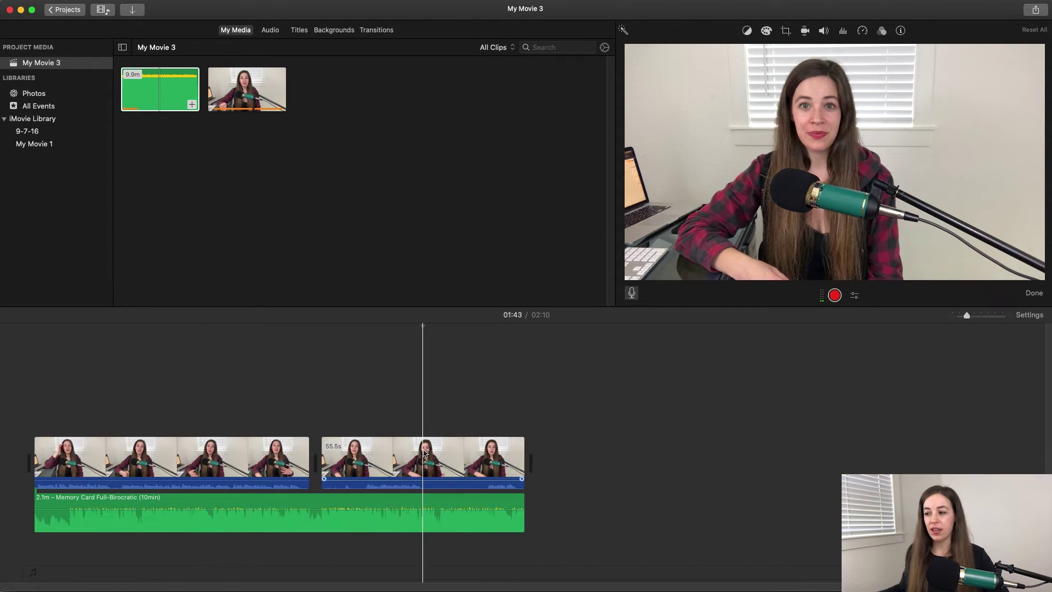
- Try silencing the second video clip's audio, then undo the volume change
{"action": "left_click", "coordinate": [463, 460]}
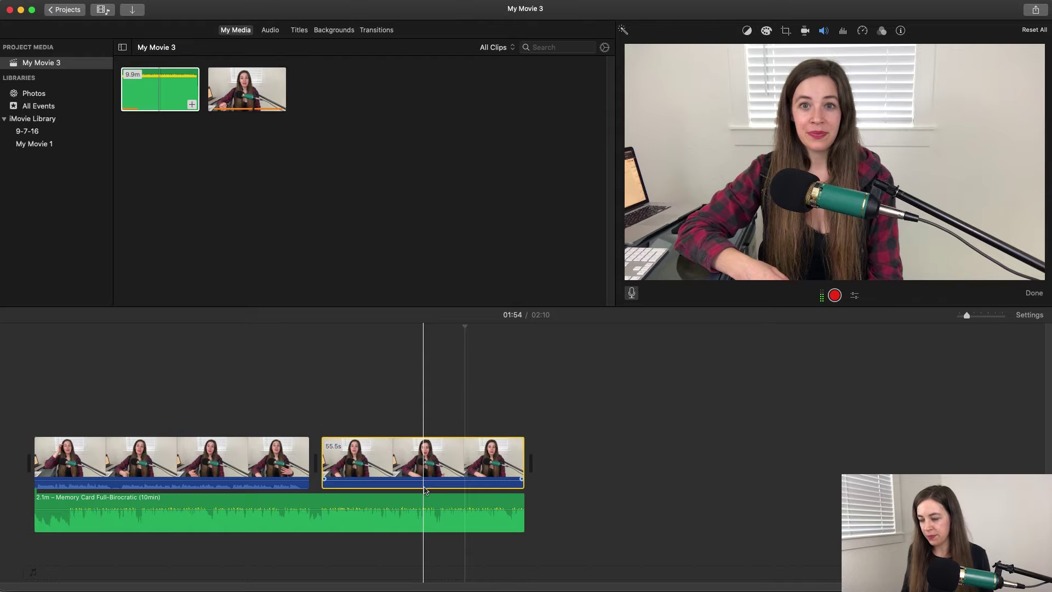
{"action": "key", "text": "super+z"}
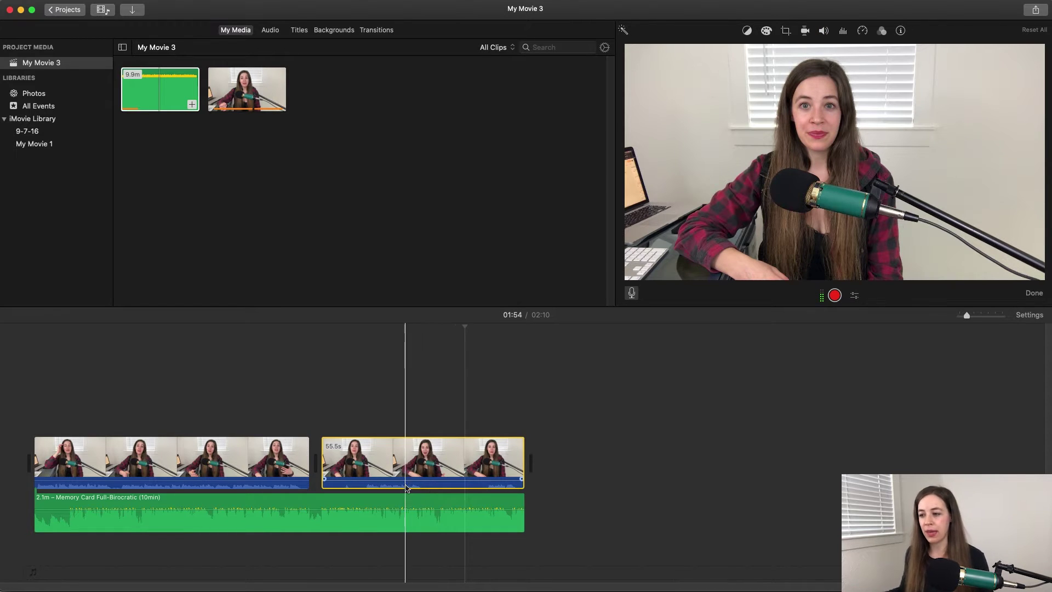
{"action": "left_click", "coordinate": [611, 493]}
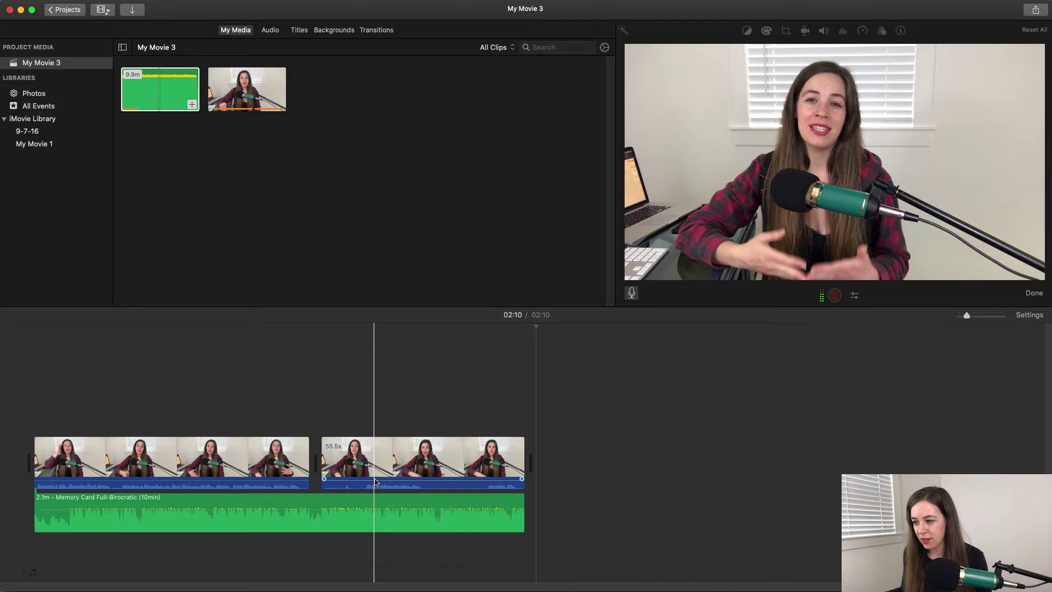
- Try lowering the background music's volume and selecting only a range of the music beneath the start of the second clip
{"action": "mouse_move", "coordinate": [309, 508]}
{"action": "left_mouse_down"}
{"action": "mouse_move", "coordinate": [309, 518]}
{"action": "mouse_move", "coordinate": [309, 504]}
{"action": "left_mouse_up"}
{"action": "left_click", "coordinate": [622, 493]}
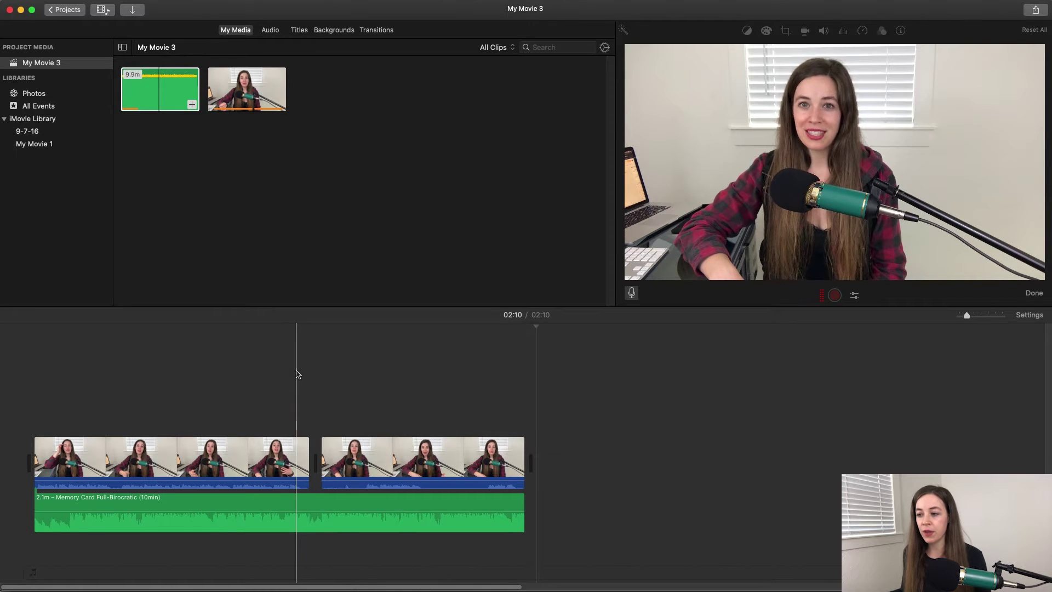
{"action": "left_click", "coordinate": [321, 494]}
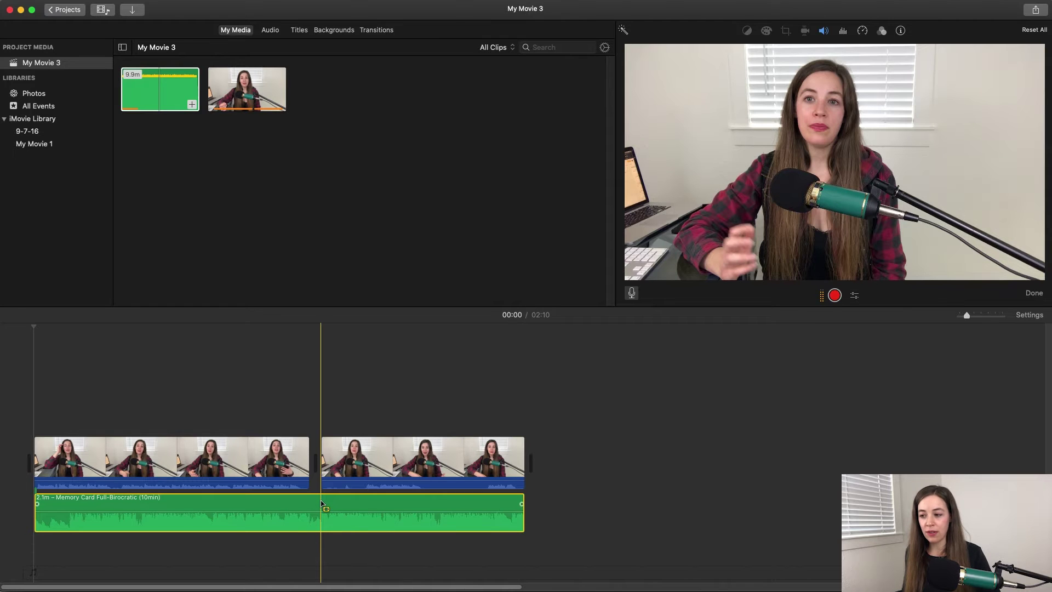
{"action": "left_click_drag", "start_coordinate": [322, 503], "coordinate": [368, 511]}
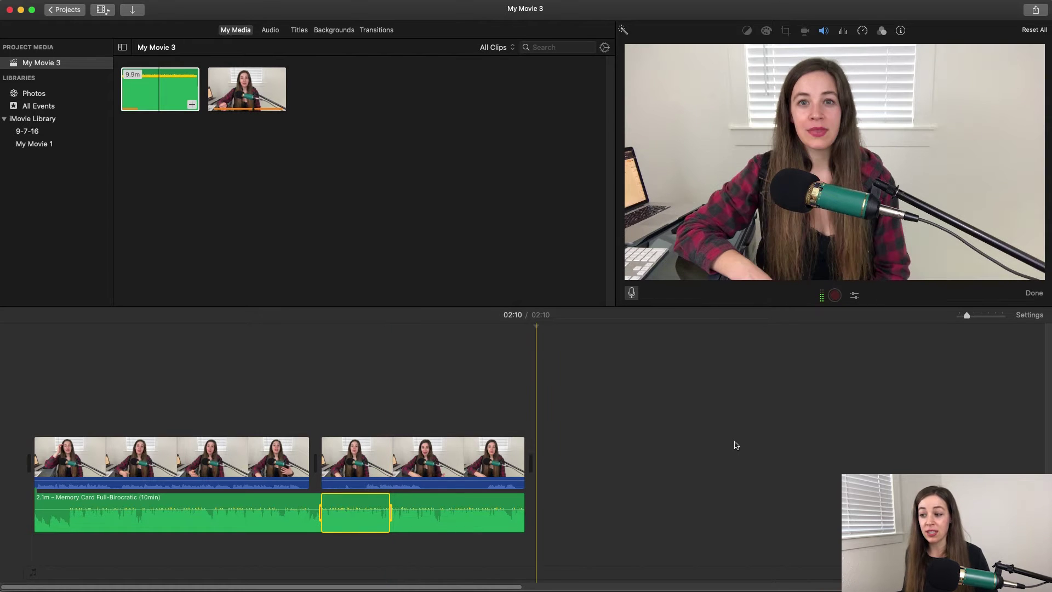
{"action": "left_click", "coordinate": [728, 442]}
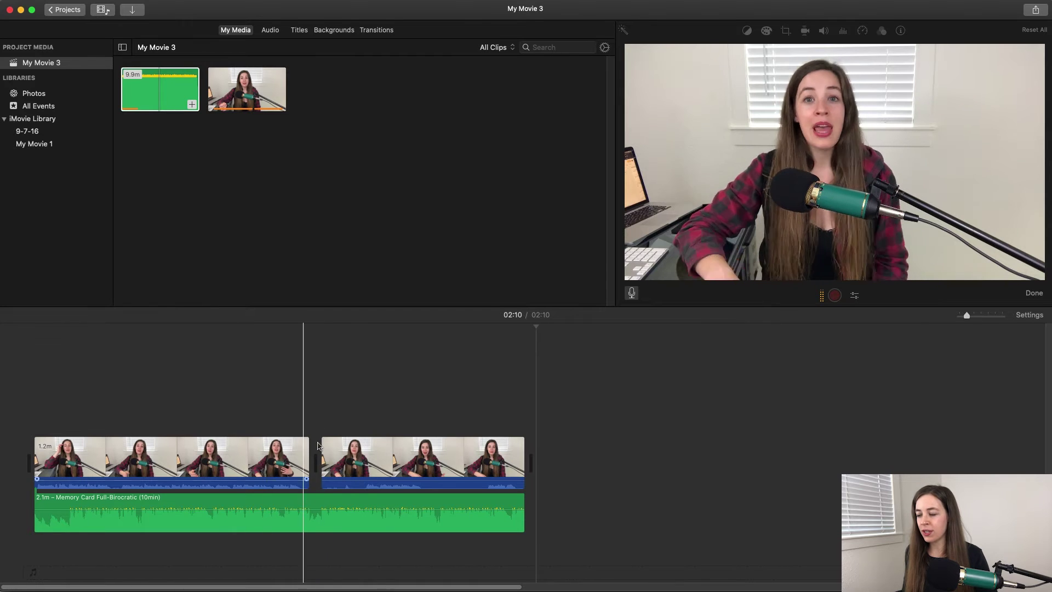
- Record a voiceover from the start of the second video clip, with the recording volume raised to its maximum
{"action": "left_click", "coordinate": [412, 469]}
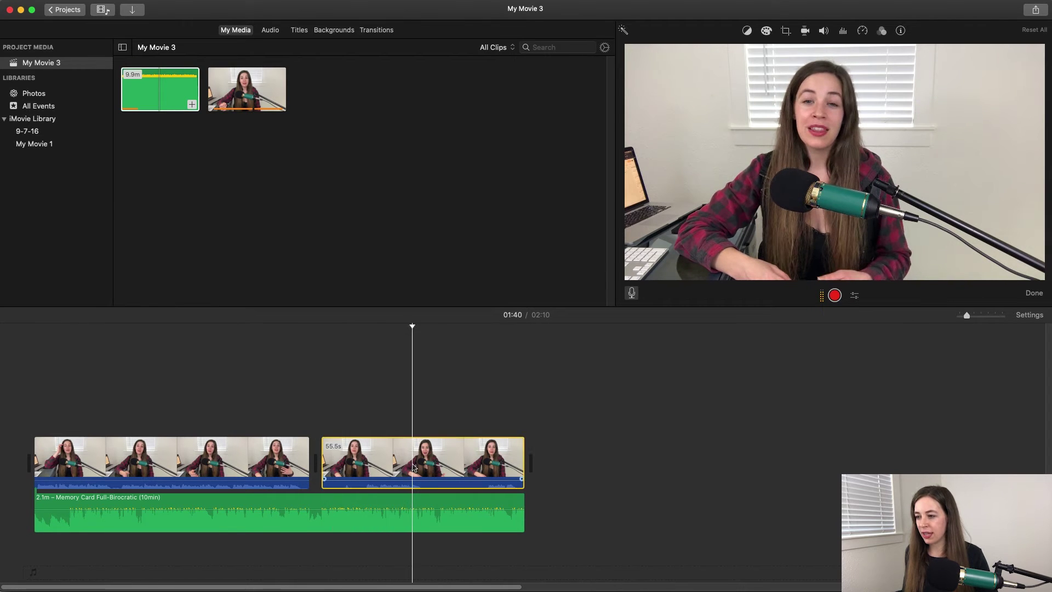
{"action": "left_click", "coordinate": [321, 335]}
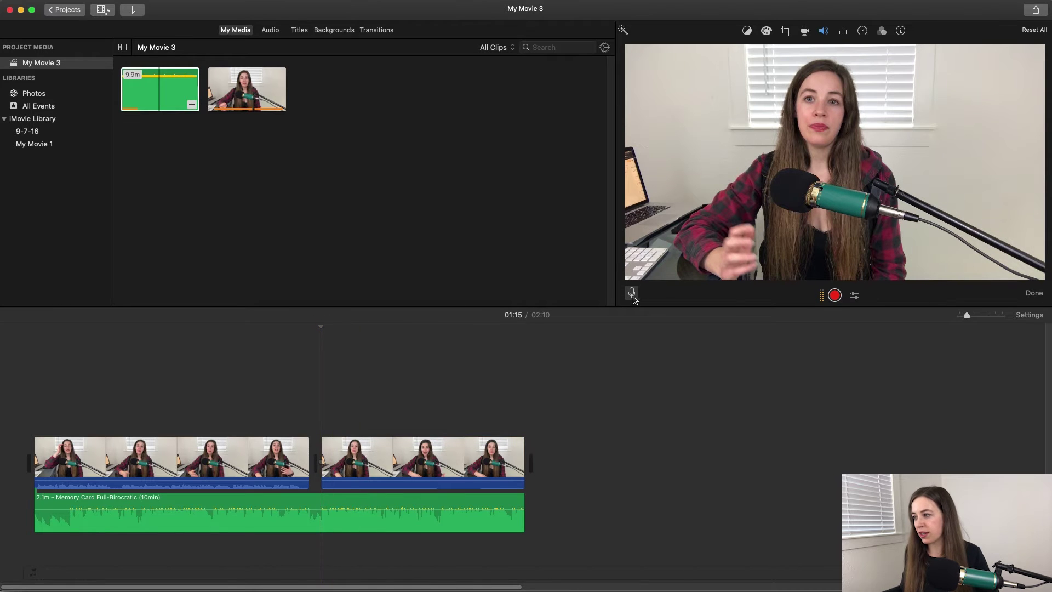
{"action": "left_click", "coordinate": [835, 295]}
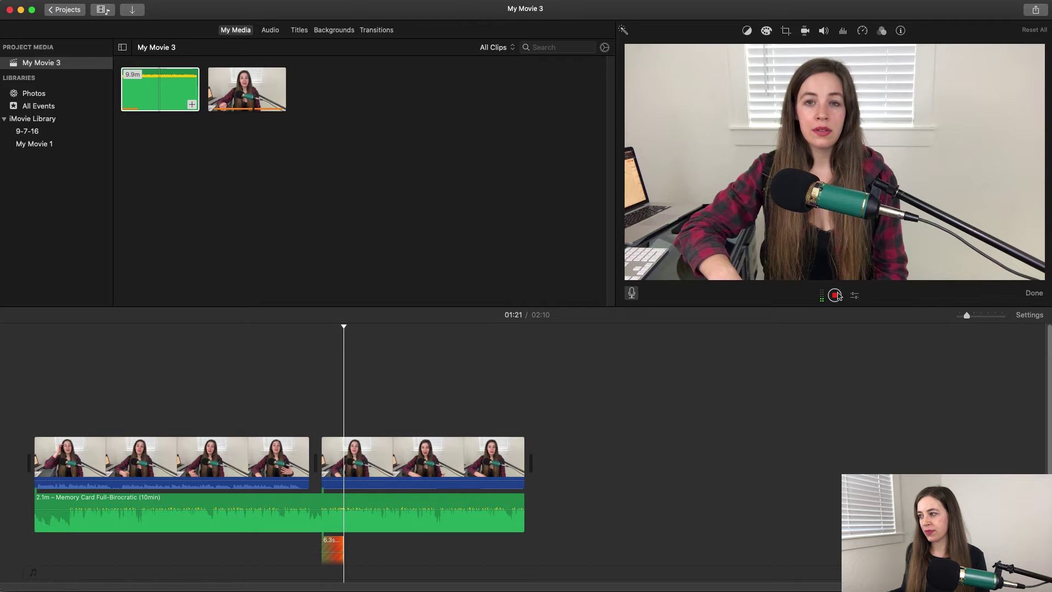
{"action": "left_click", "coordinate": [855, 296]}
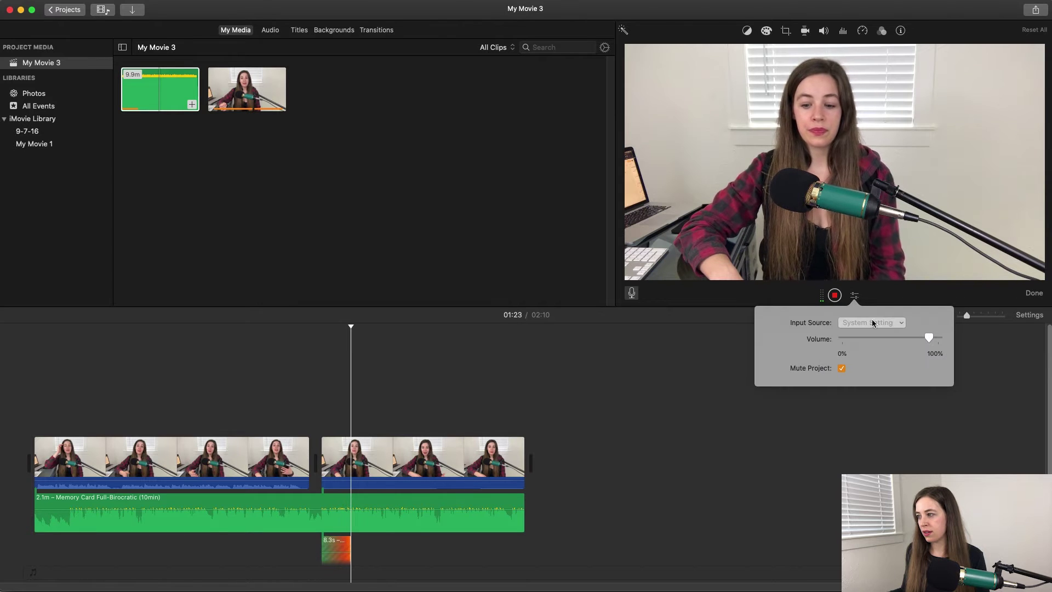
{"action": "left_click_drag", "start_coordinate": [929, 339], "coordinate": [960, 340]}
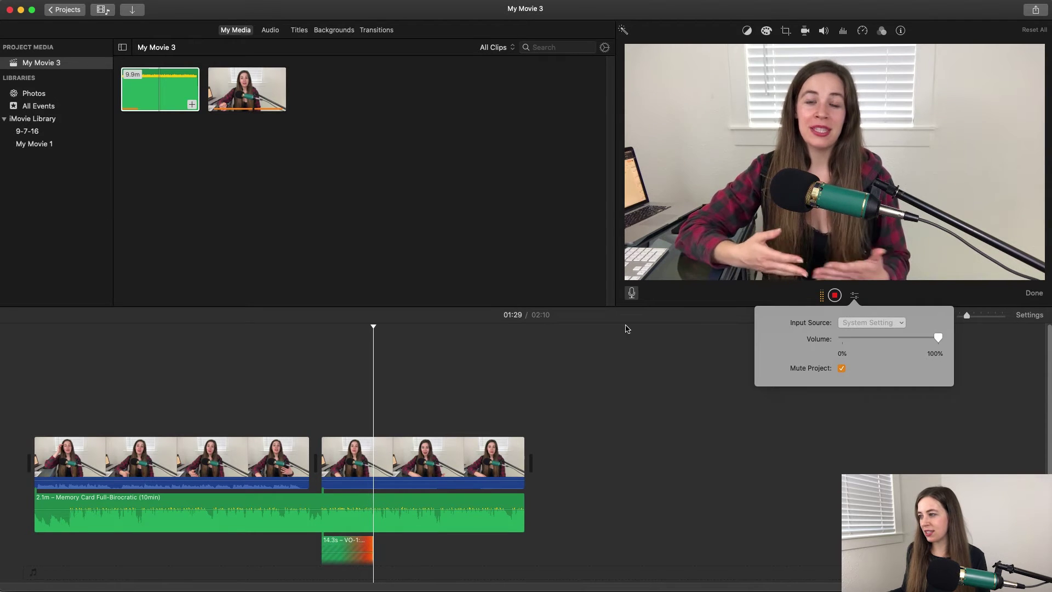
{"action": "left_click", "coordinate": [836, 295]}
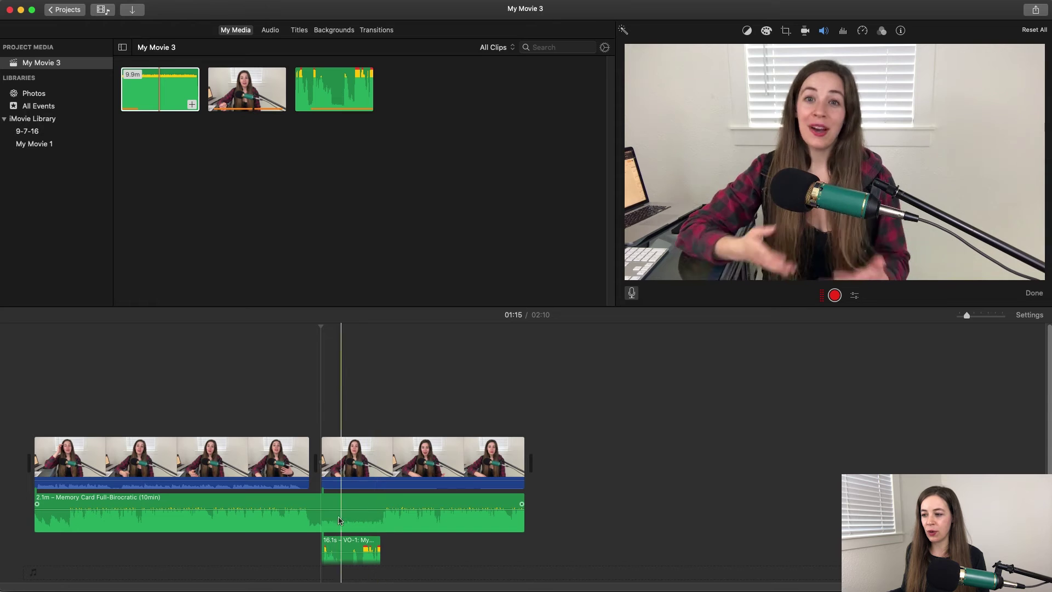
- Add a Reveal title at the very beginning of the movie
{"action": "left_click", "coordinate": [594, 475]}
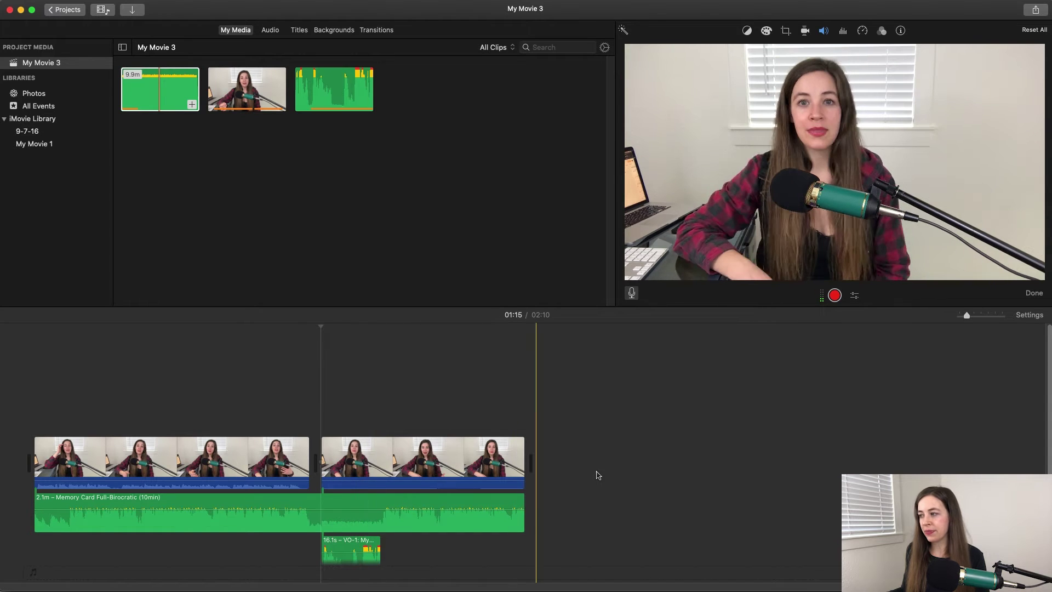
{"action": "key", "text": "Home"}
{"action": "left_click", "coordinate": [300, 31]}
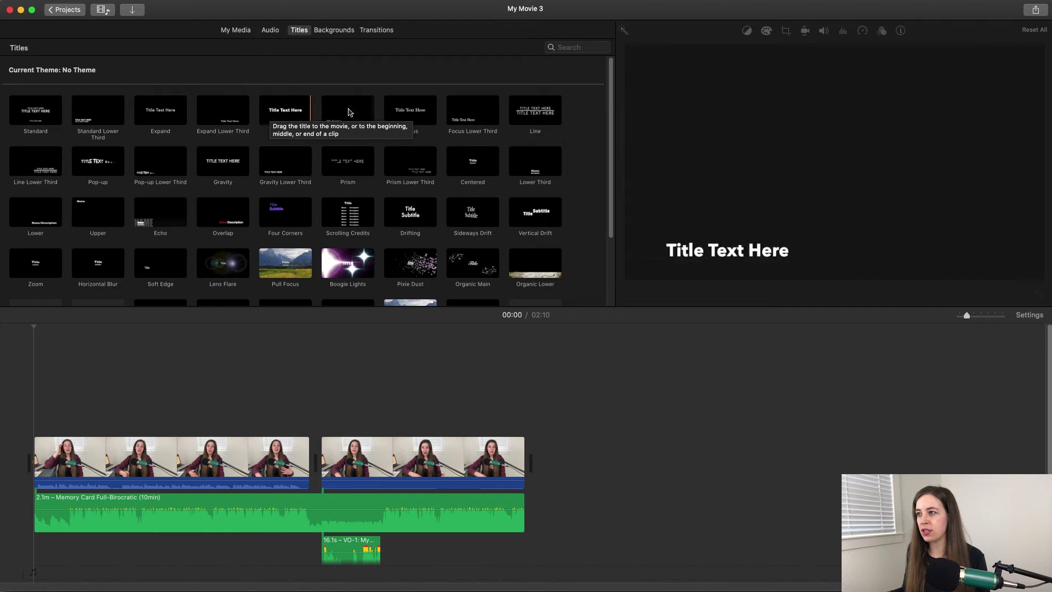
{"action": "left_click", "coordinate": [291, 114]}
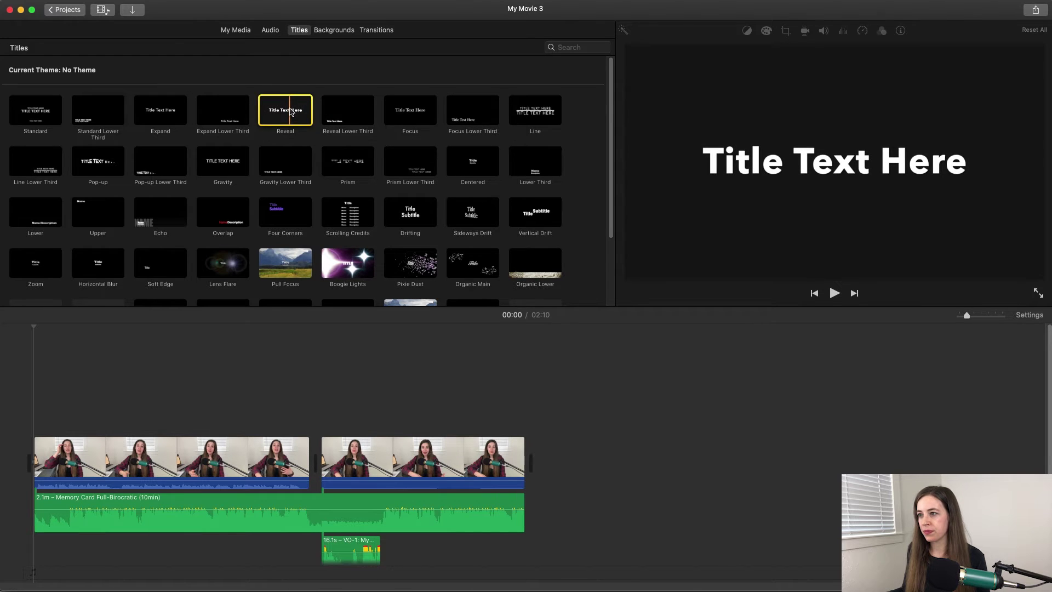
{"action": "double_click", "coordinate": [291, 112]}
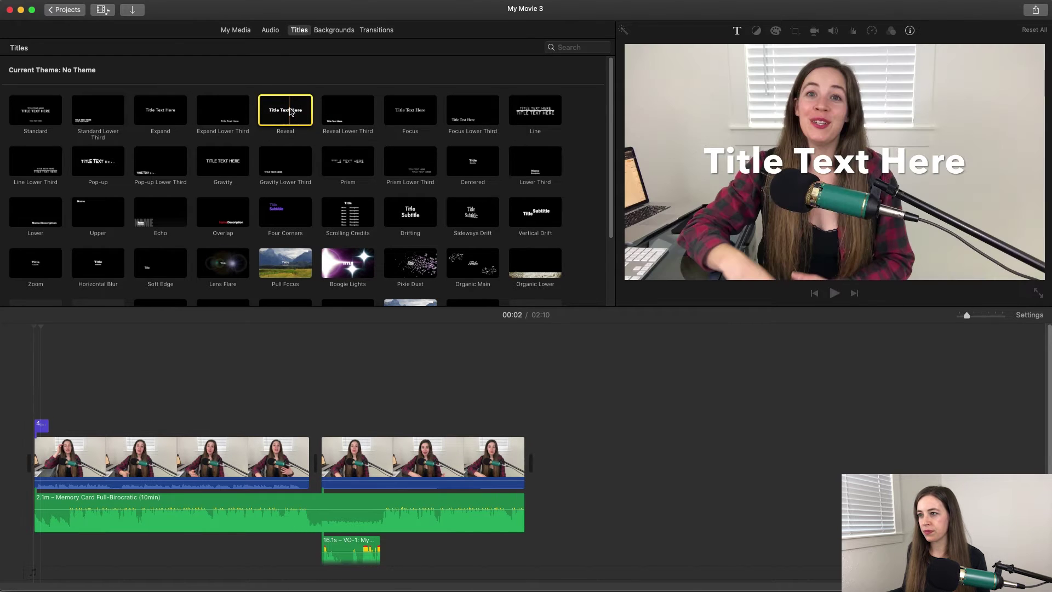
- Extend the title's duration to 24.2 s
{"action": "left_click", "coordinate": [47, 427]}
{"action": "left_click_drag", "start_coordinate": [48, 425], "coordinate": [166, 425]}
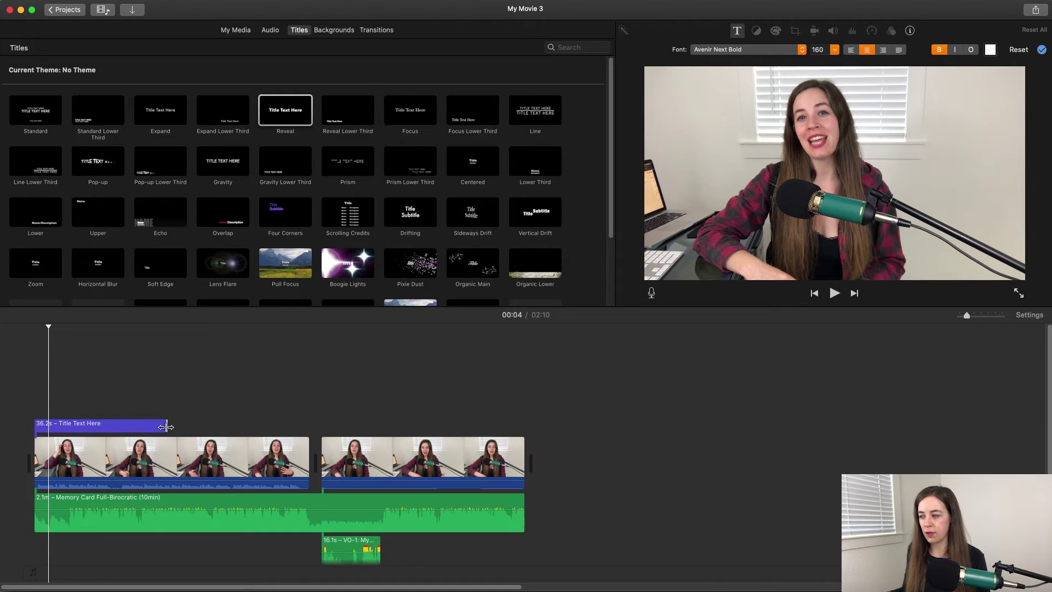
{"action": "left_click_drag", "start_coordinate": [164, 424], "coordinate": [122, 424]}
- Open the title for editing and review the fonts available for its text
{"action": "left_click", "coordinate": [62, 431]}
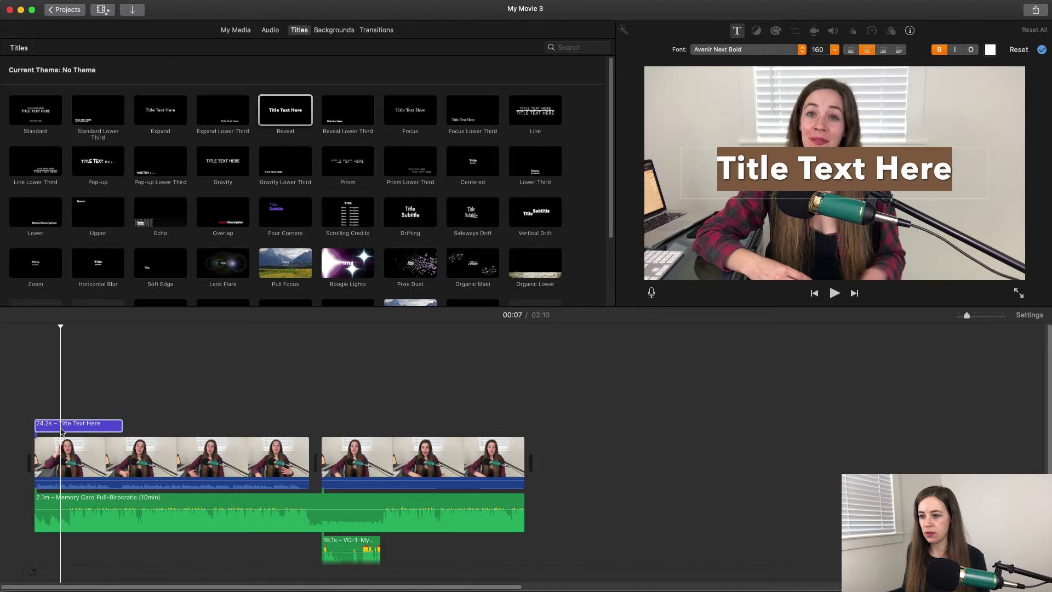
{"action": "left_click", "coordinate": [802, 49]}
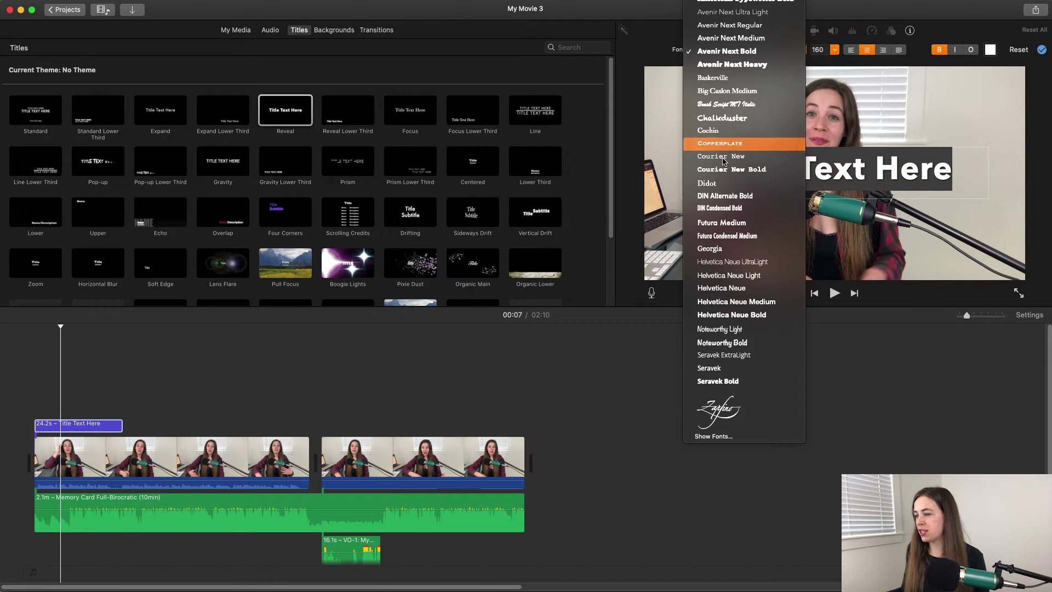
{"action": "left_click", "coordinate": [806, 50]}
{"action": "left_click", "coordinate": [797, 52]}
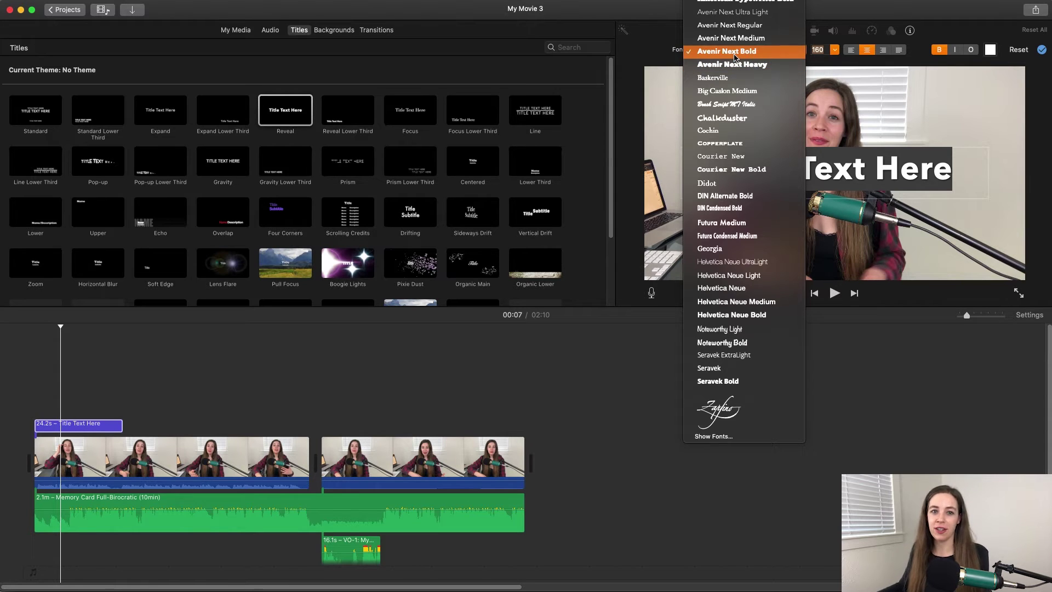
{"action": "left_click", "coordinate": [836, 17]}
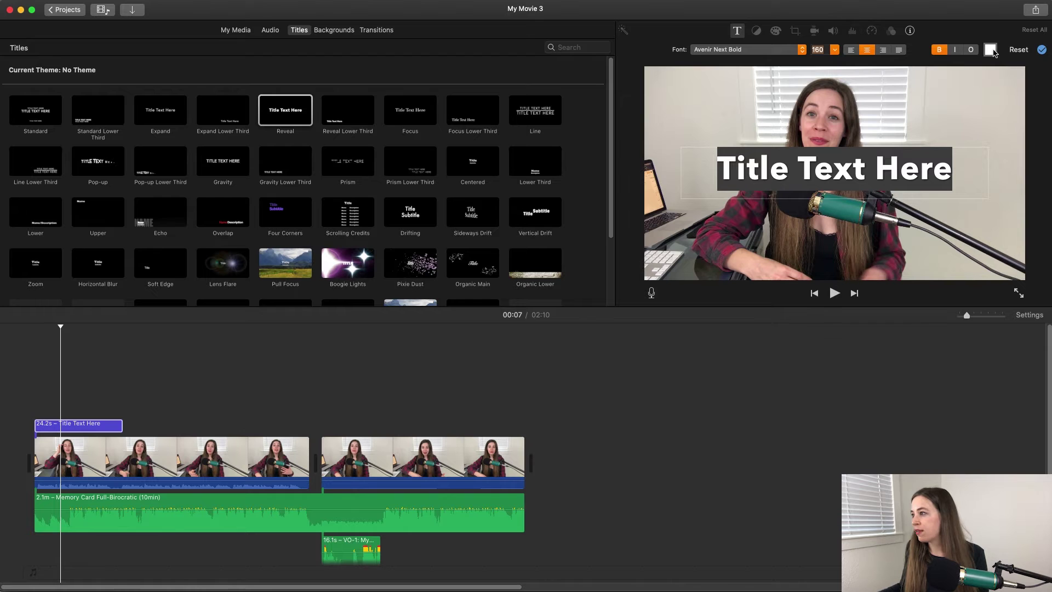
- Try changing the title's text color to a dark grayish teal
{"action": "left_click", "coordinate": [990, 49]}
{"action": "left_click_drag", "start_coordinate": [476, 225], "coordinate": [532, 225]}
{"action": "left_click", "coordinate": [471, 68]}
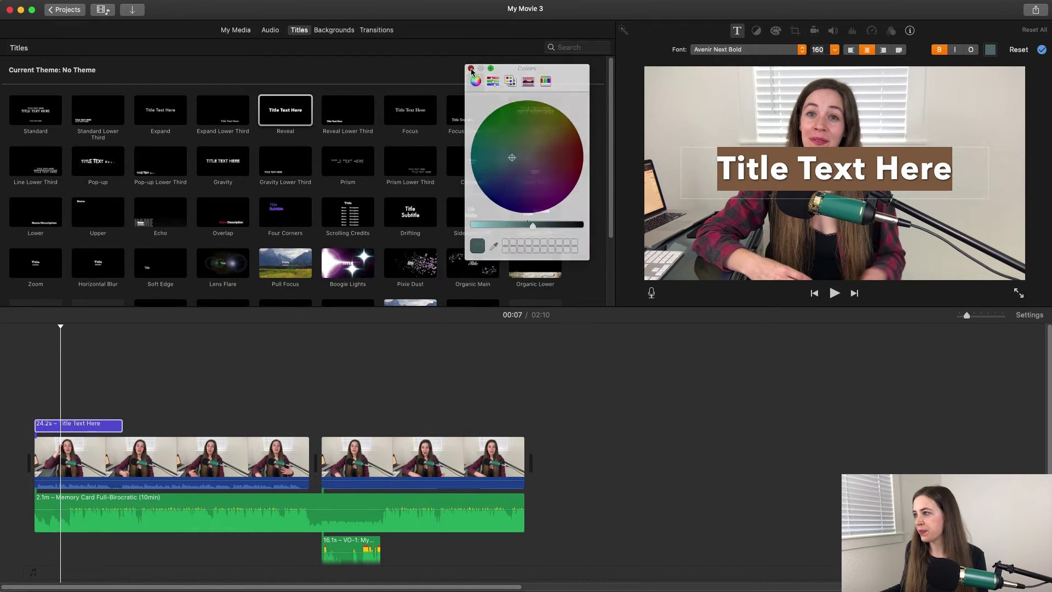
- Place a White background beneath the title from the start of the movie and extend it to match the title's length
{"action": "left_click", "coordinate": [334, 30]}
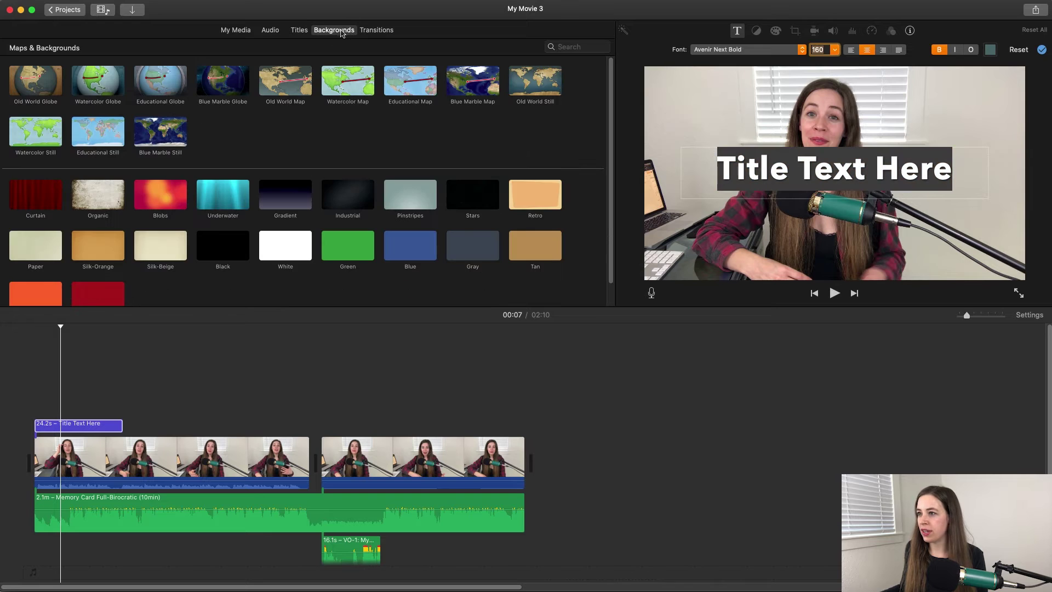
{"action": "key", "text": "Return"}
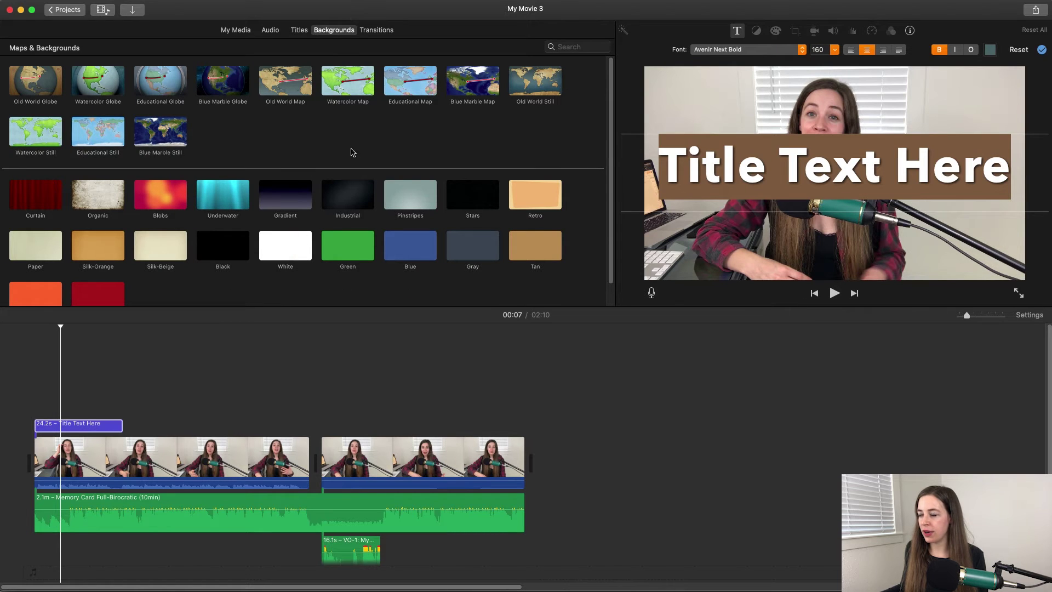
{"action": "left_click", "coordinate": [170, 319]}
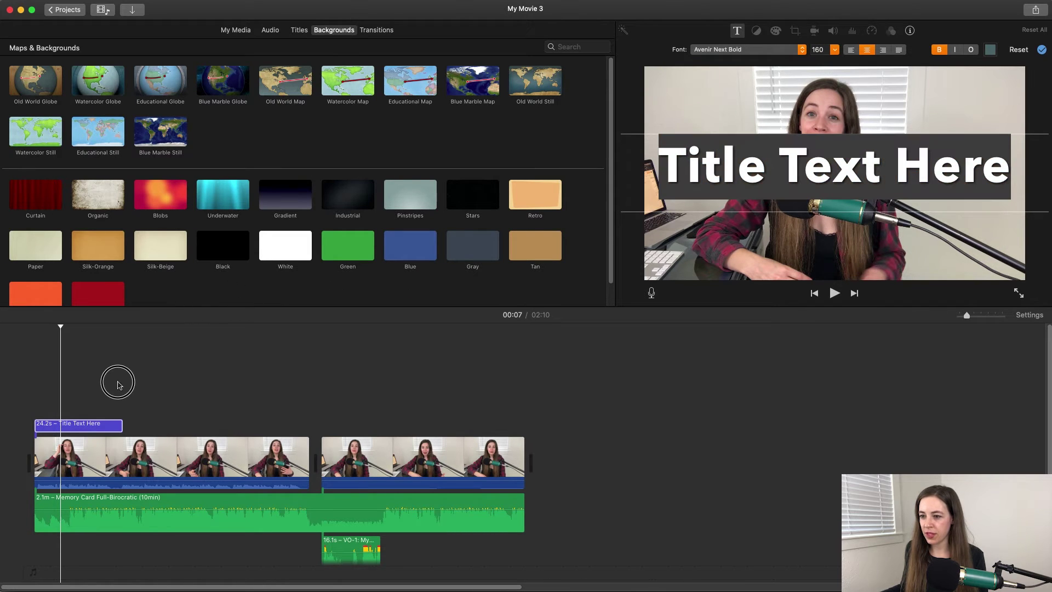
{"action": "left_click", "coordinate": [285, 396]}
{"action": "left_click_drag", "start_coordinate": [285, 244], "coordinate": [67, 423]}
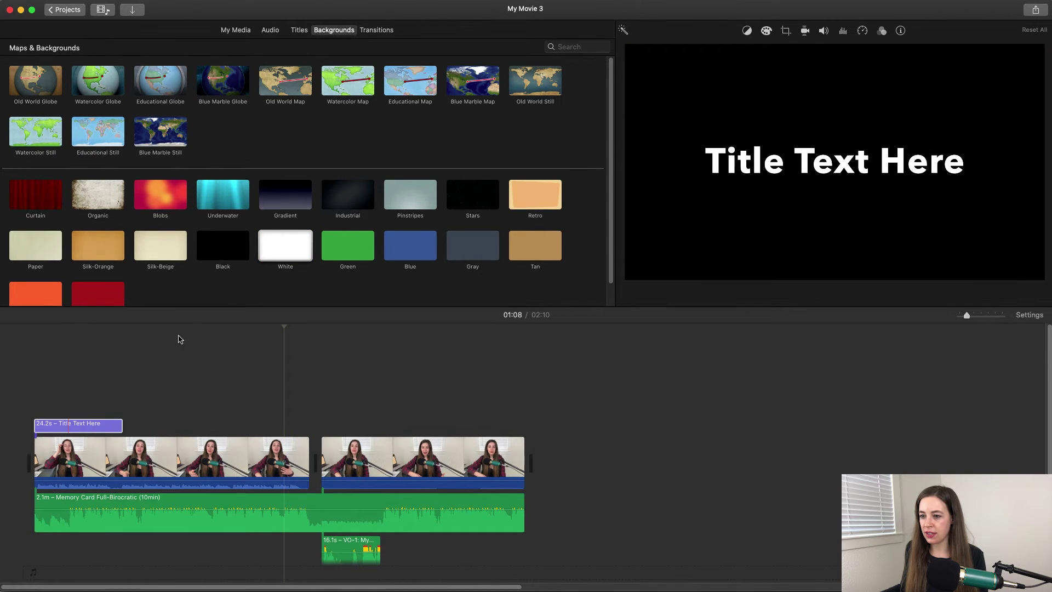
{"action": "left_click", "coordinate": [209, 348]}
{"action": "left_click_drag", "start_coordinate": [296, 232], "coordinate": [41, 386]}
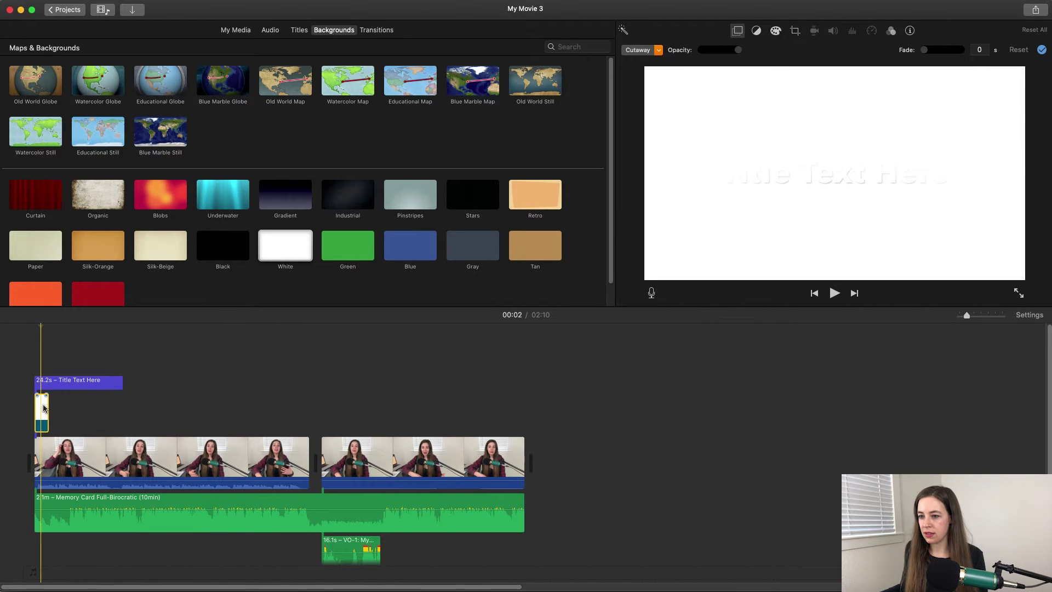
{"action": "left_click_drag", "start_coordinate": [46, 408], "coordinate": [122, 417]}
- Change the title's text color to a pinkish red and preview it over the white background
{"action": "left_click", "coordinate": [44, 342]}
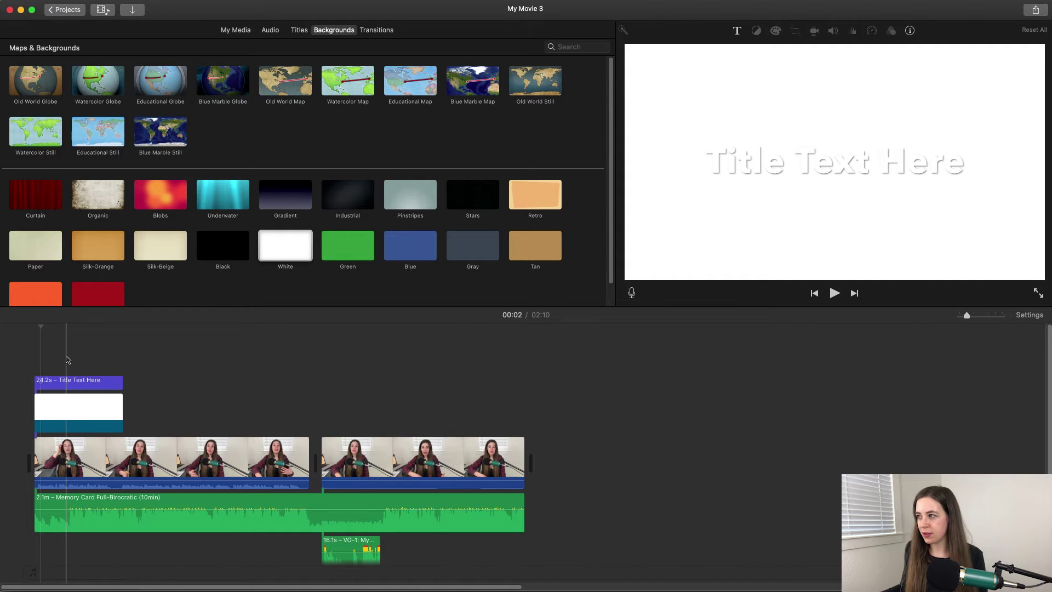
{"action": "left_click", "coordinate": [67, 382]}
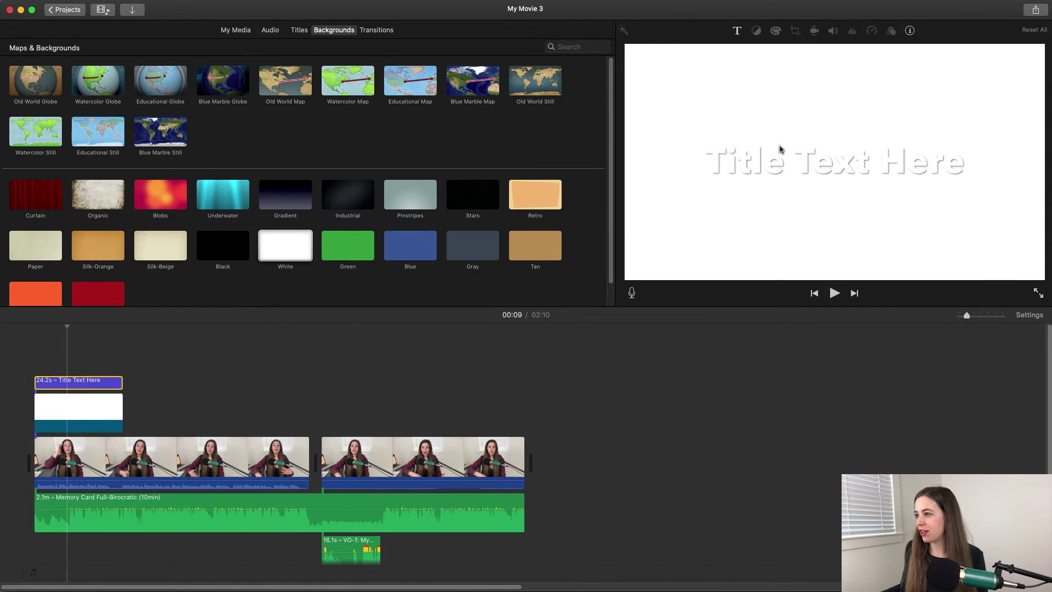
{"action": "double_click", "coordinate": [756, 172]}
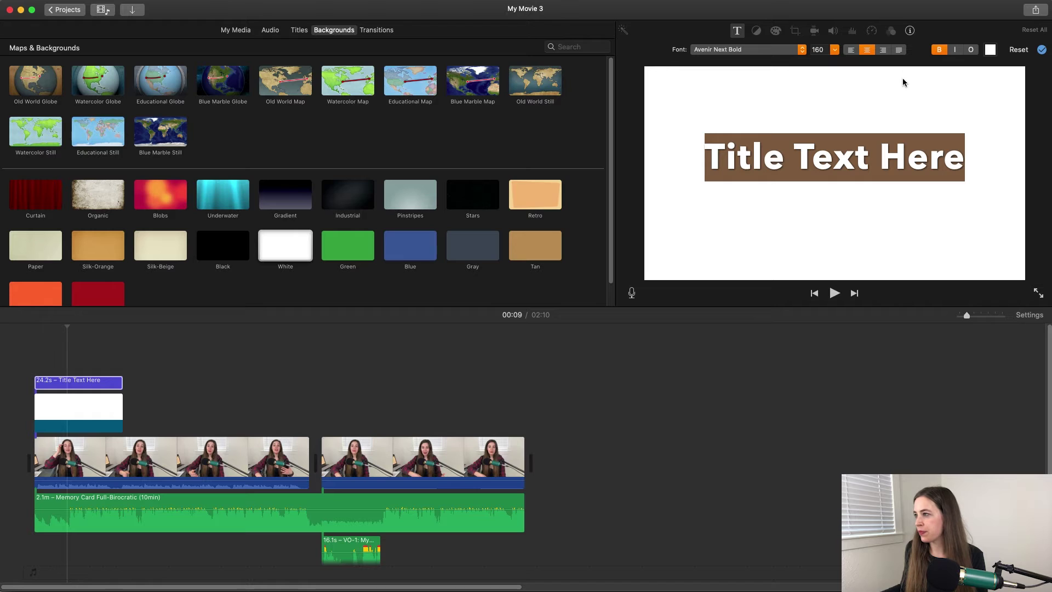
{"action": "left_click", "coordinate": [989, 50]}
{"action": "left_click_drag", "start_coordinate": [560, 140], "coordinate": [593, 178]}
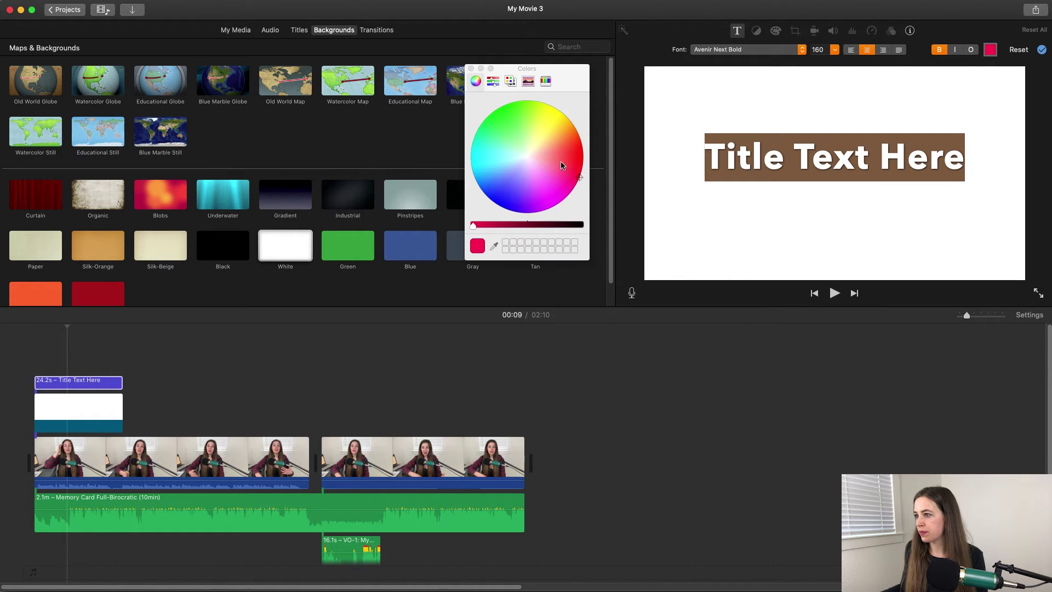
{"action": "left_click", "coordinate": [471, 69]}
{"action": "left_click", "coordinate": [792, 140]}
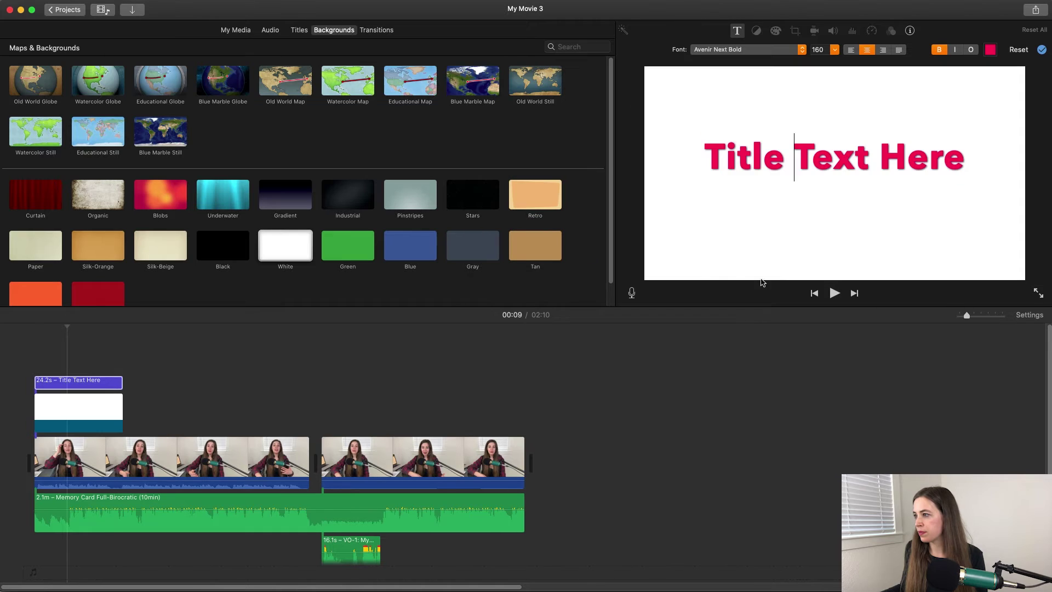
{"action": "left_click_drag", "start_coordinate": [89, 344], "coordinate": [146, 344]}
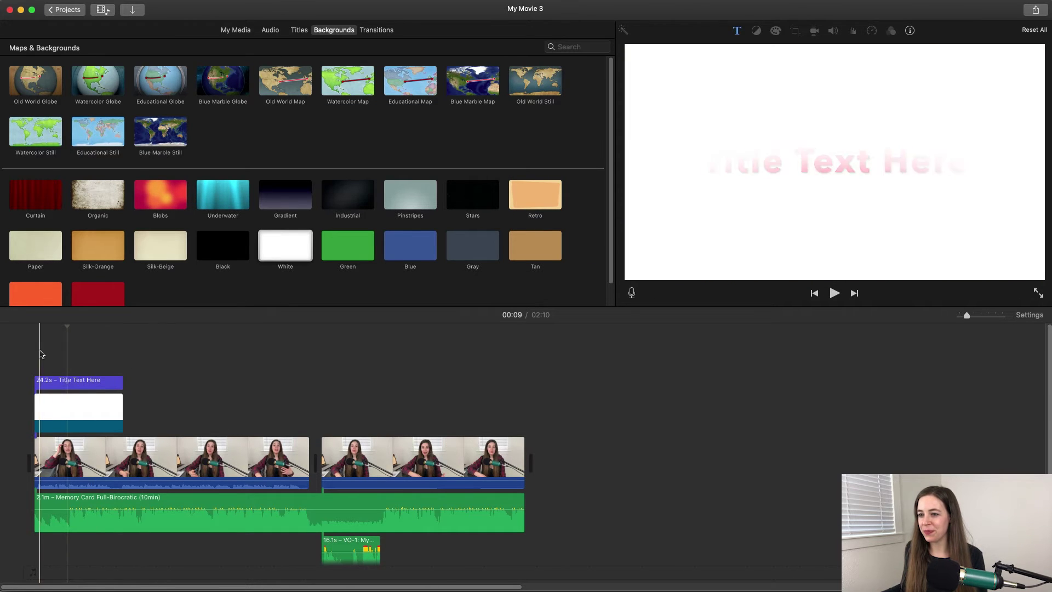
- Add a Page Curl Right transition between the two video clips and play it back
{"action": "key", "text": "super+5"}
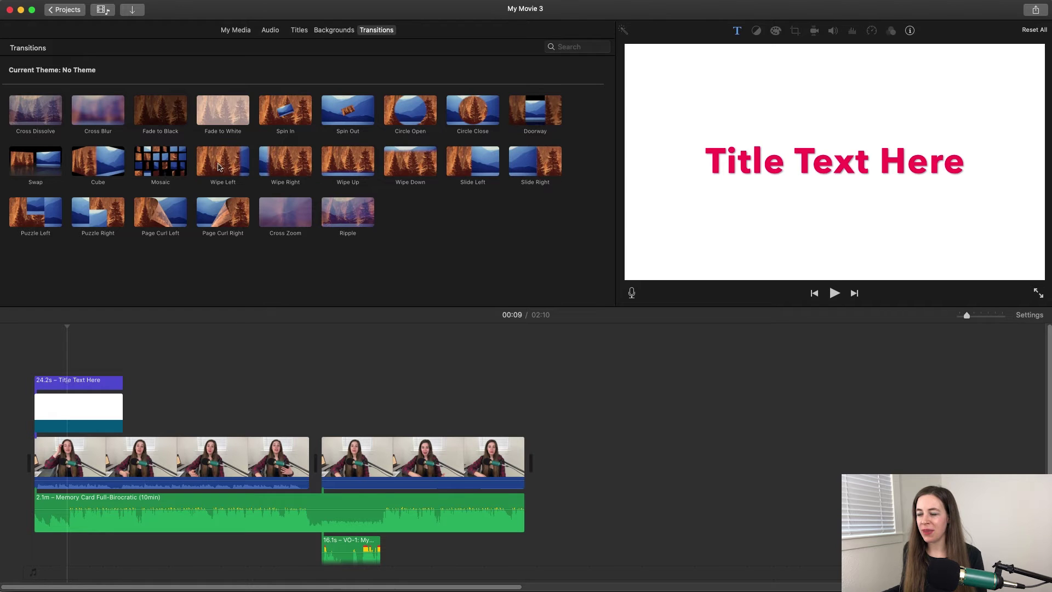
{"action": "left_click_drag", "start_coordinate": [221, 215], "coordinate": [312, 463]}
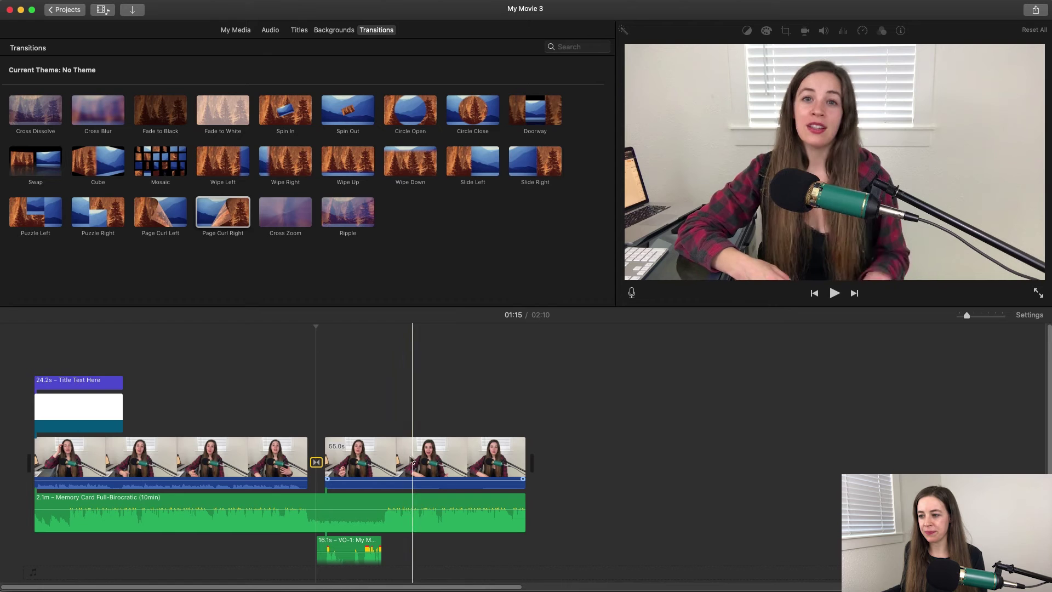
{"action": "left_click", "coordinate": [287, 337]}
{"action": "key", "text": "space"}
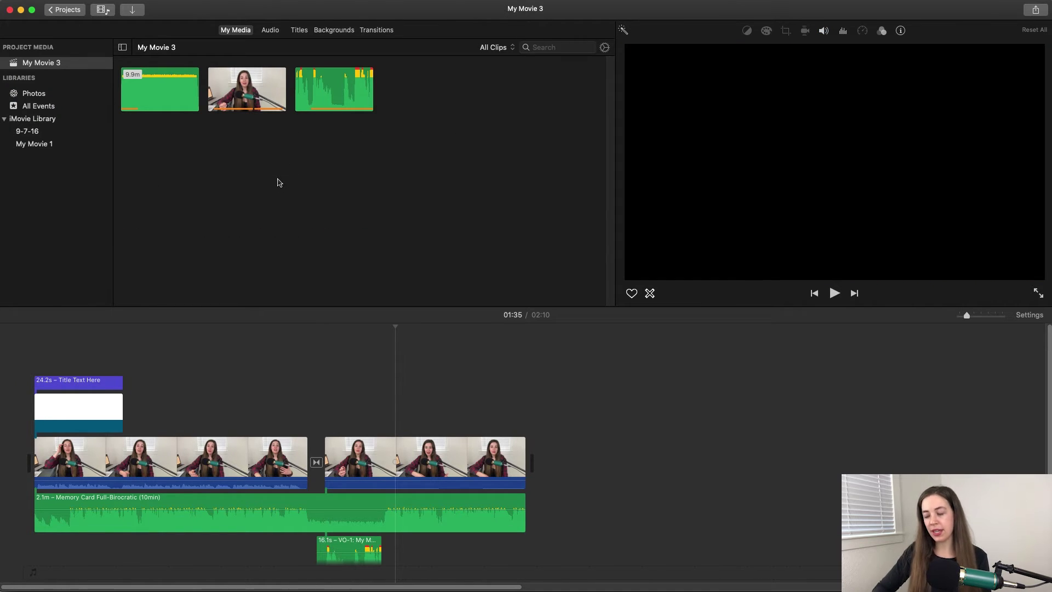
- Import the pexels JPEG photo from the iMovie folder in Downloads into the project media
{"action": "key", "text": "super+i"}
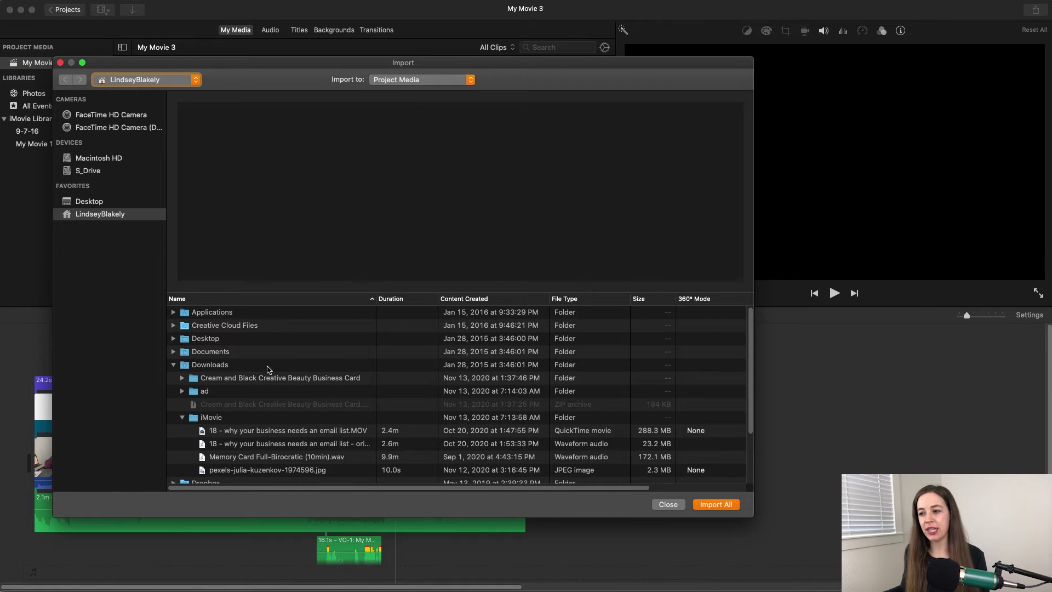
{"action": "left_click", "coordinate": [248, 469]}
{"action": "left_click", "coordinate": [694, 504]}
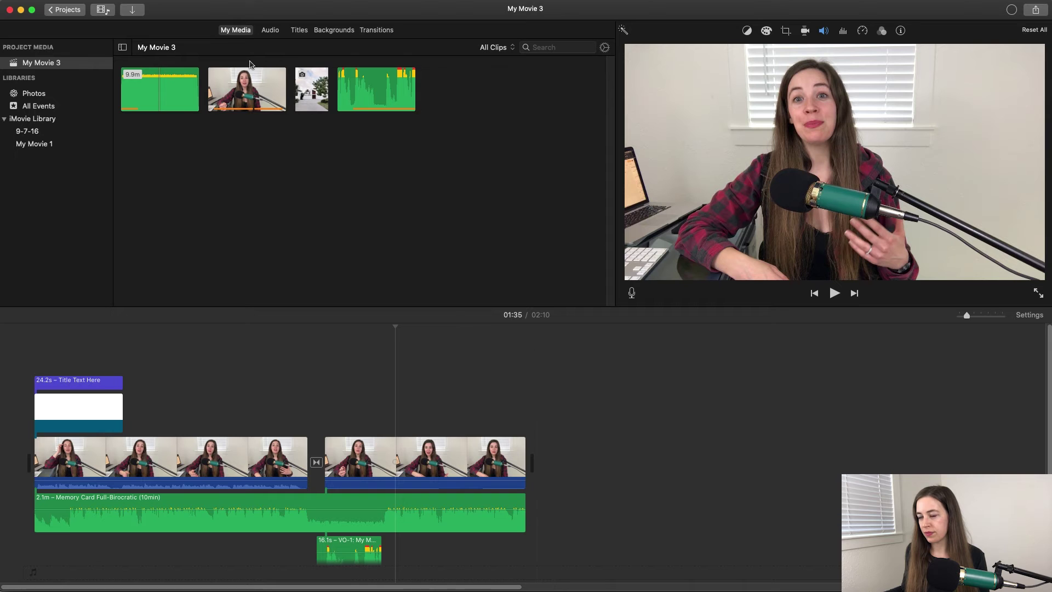
- Place the imported photo above the video directly after the white background, about 31.1 s long, and play it back
{"action": "left_click_drag", "start_coordinate": [317, 98], "coordinate": [236, 416]}
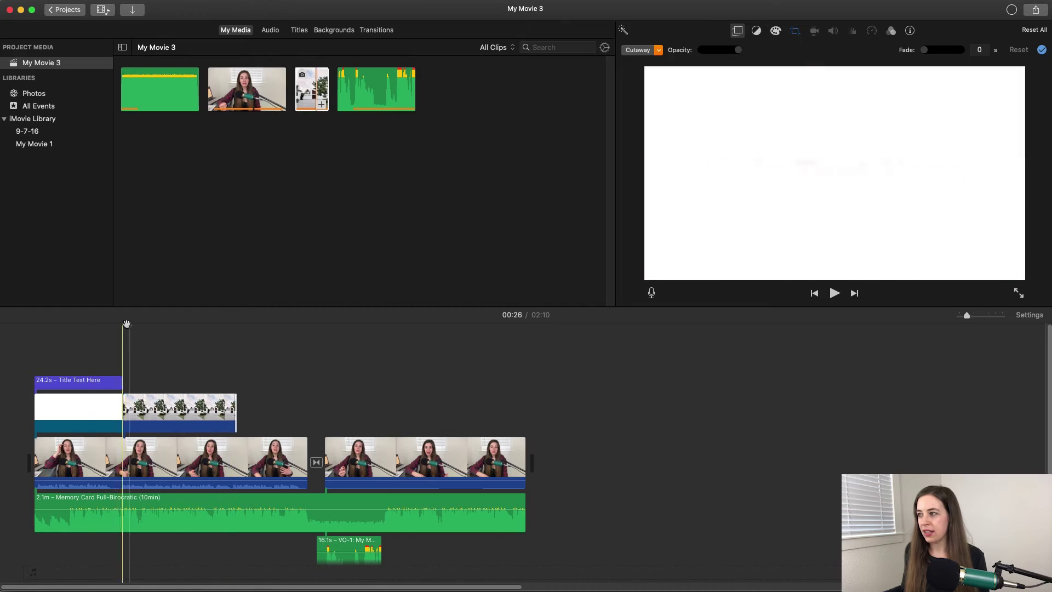
{"action": "left_click", "coordinate": [144, 331]}
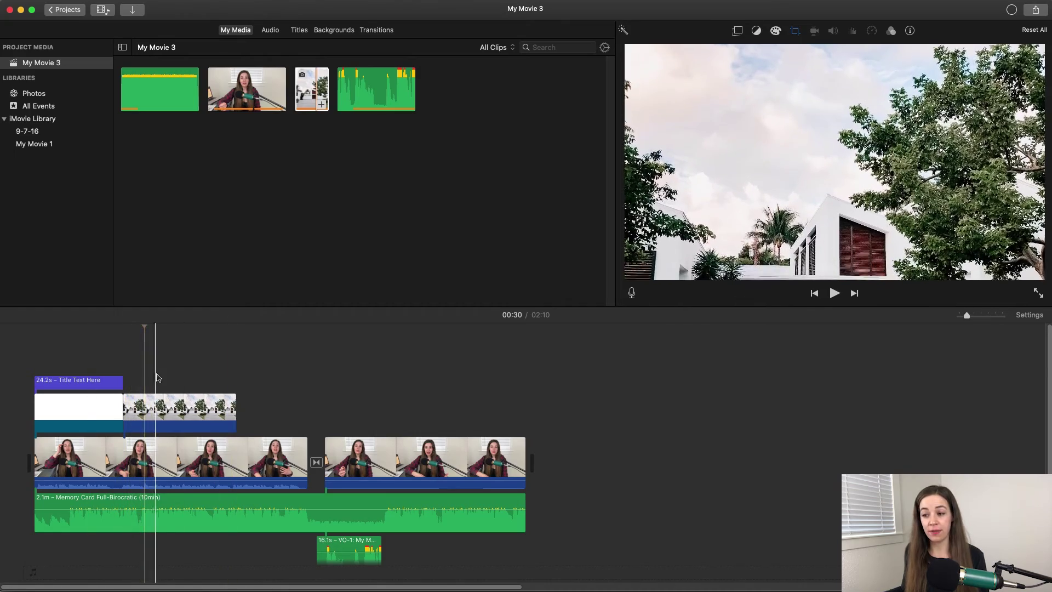
{"action": "left_click", "coordinate": [134, 415]}
{"action": "key", "text": "space"}
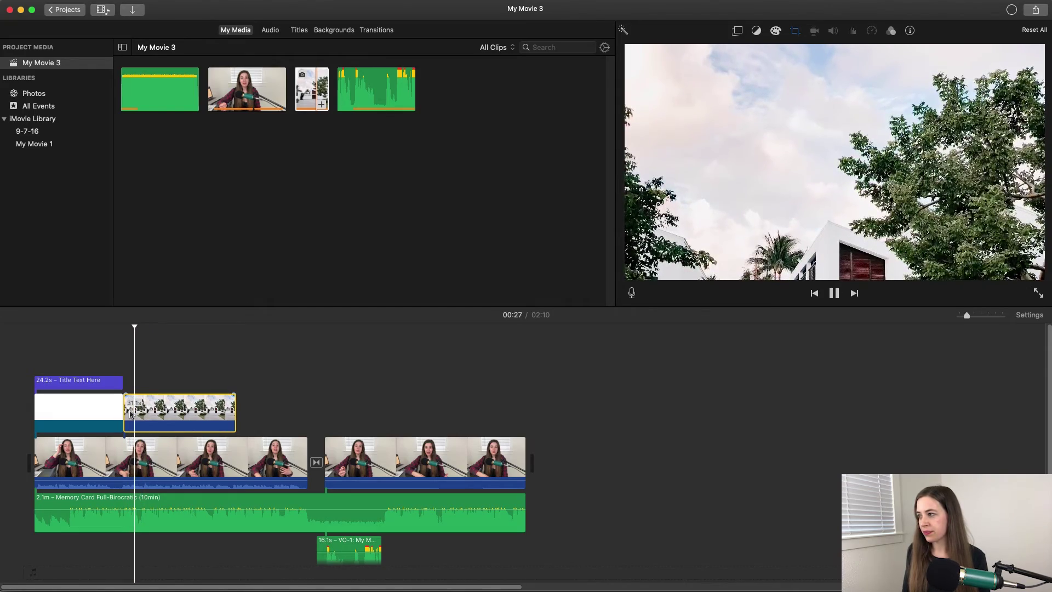
- Apply the Ken Burns crop style to the second talking-head clip and slightly enlarge its end frame
{"action": "key", "text": "space"}
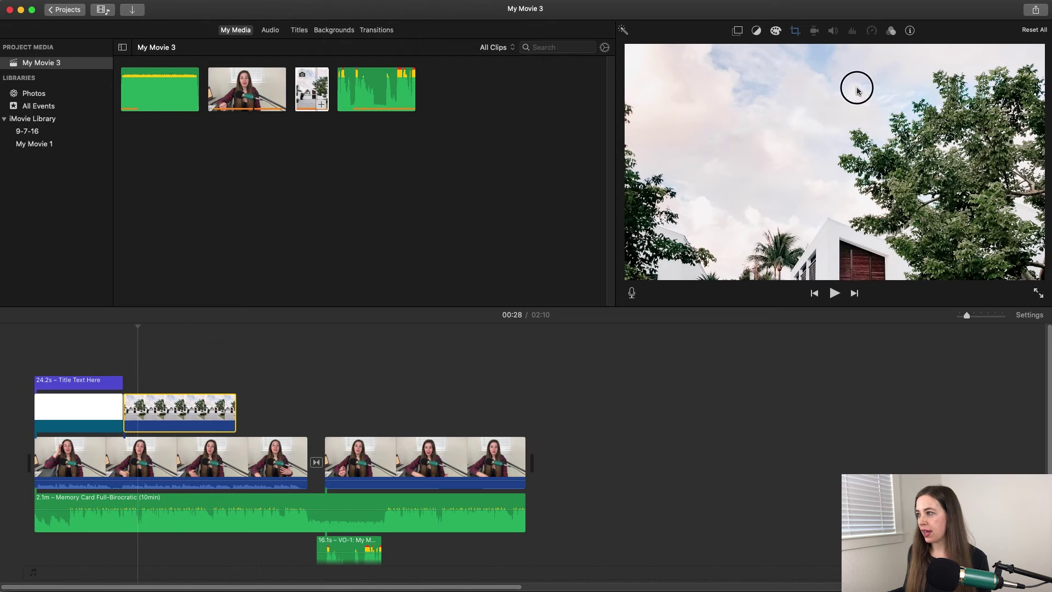
{"action": "left_click", "coordinate": [738, 32]}
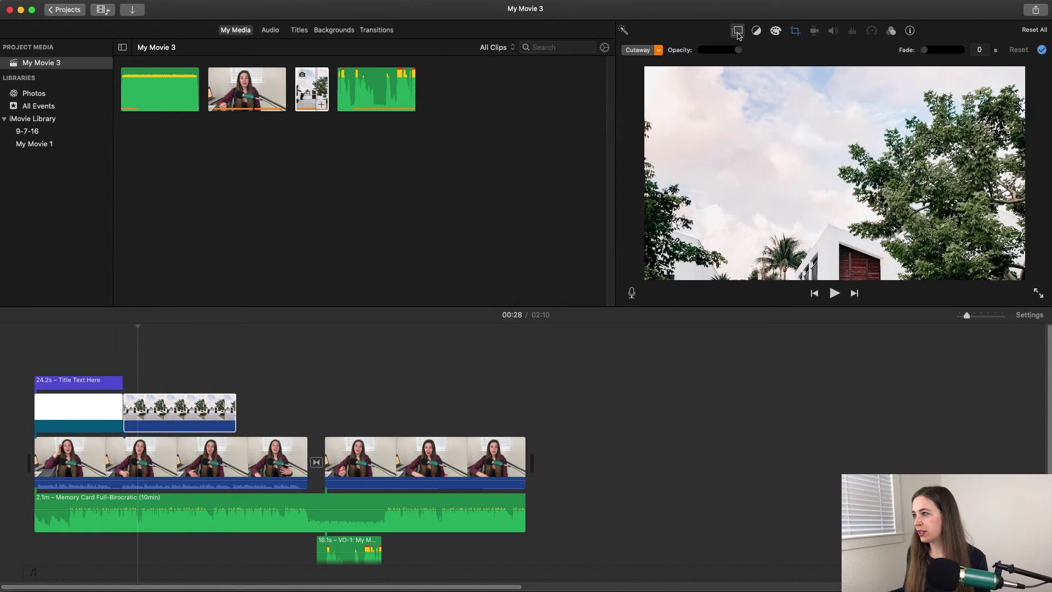
{"action": "left_click", "coordinate": [787, 31]}
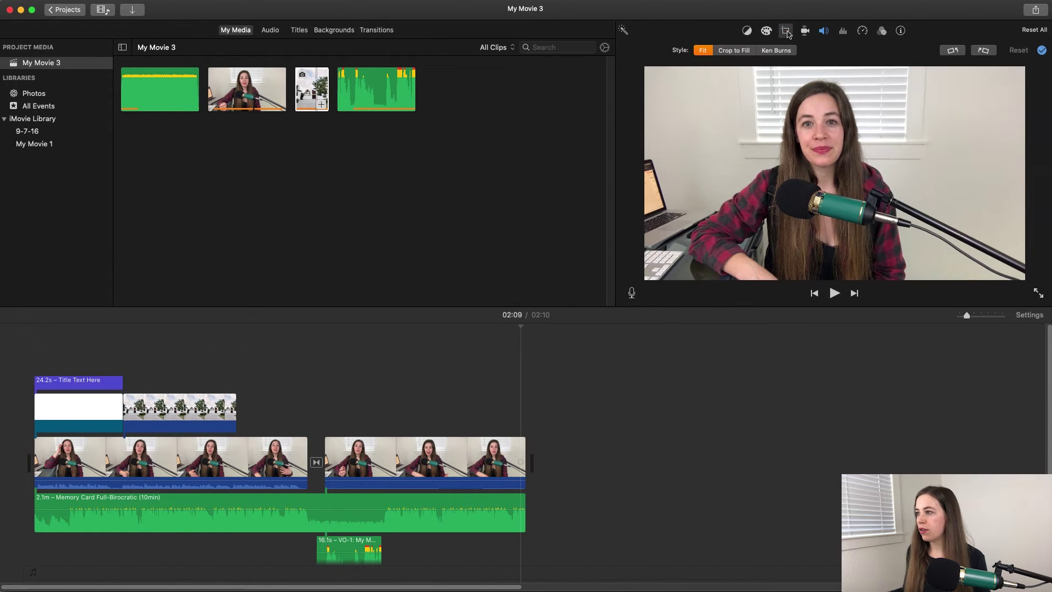
{"action": "left_click", "coordinate": [775, 50]}
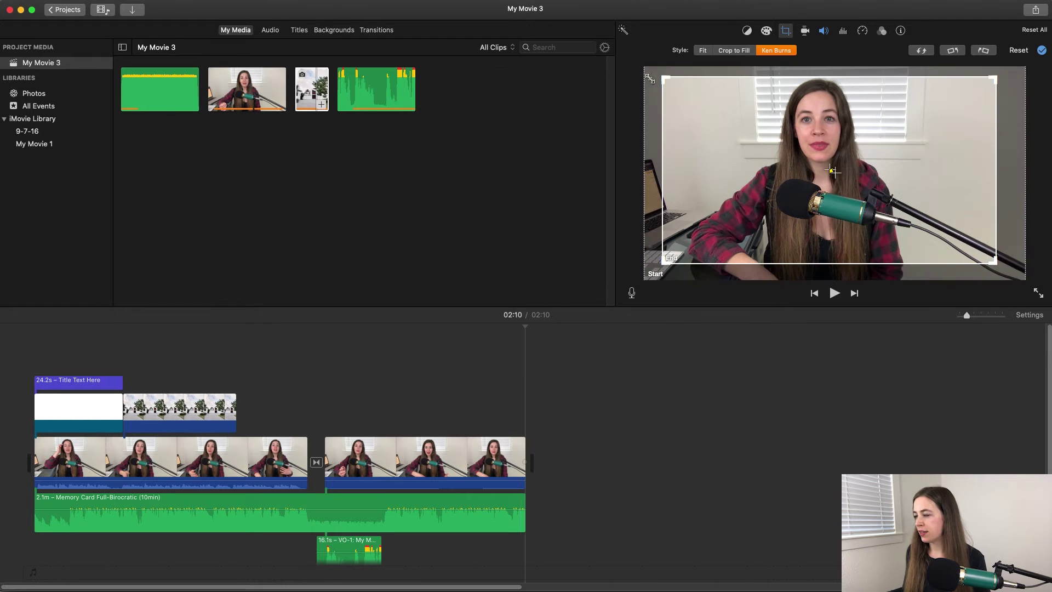
{"action": "left_click_drag", "start_coordinate": [992, 259], "coordinate": [1010, 272]}
{"action": "left_click_drag", "start_coordinate": [665, 81], "coordinate": [660, 75]}
{"action": "left_click_drag", "start_coordinate": [807, 108], "coordinate": [807, 108]}
- Reposition the photo's Ken Burns start and end frames so both surround the white house, and play it back
{"action": "left_click", "coordinate": [210, 345]}
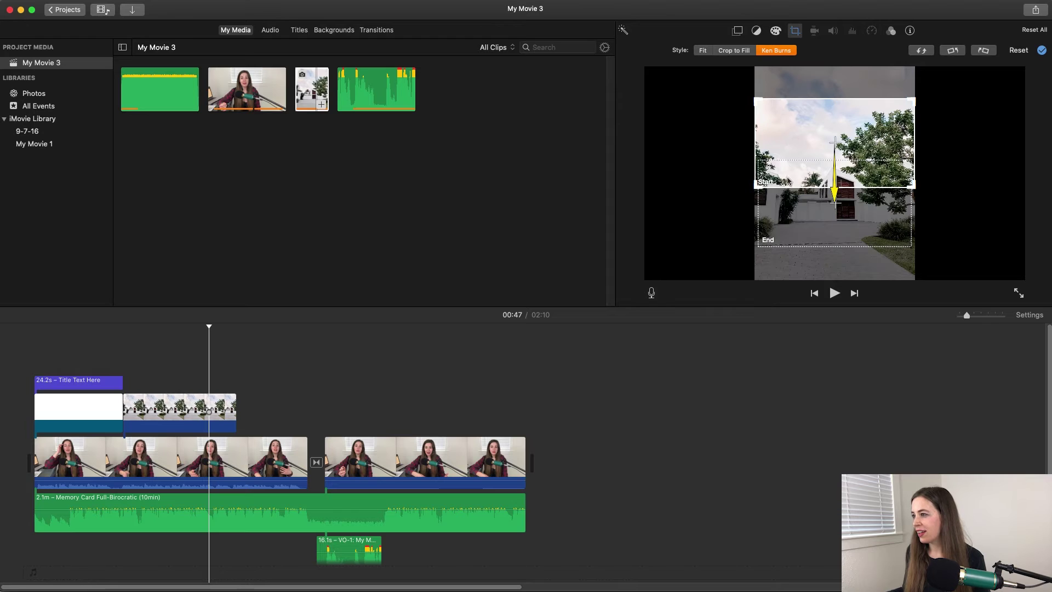
{"action": "left_click", "coordinate": [778, 214]}
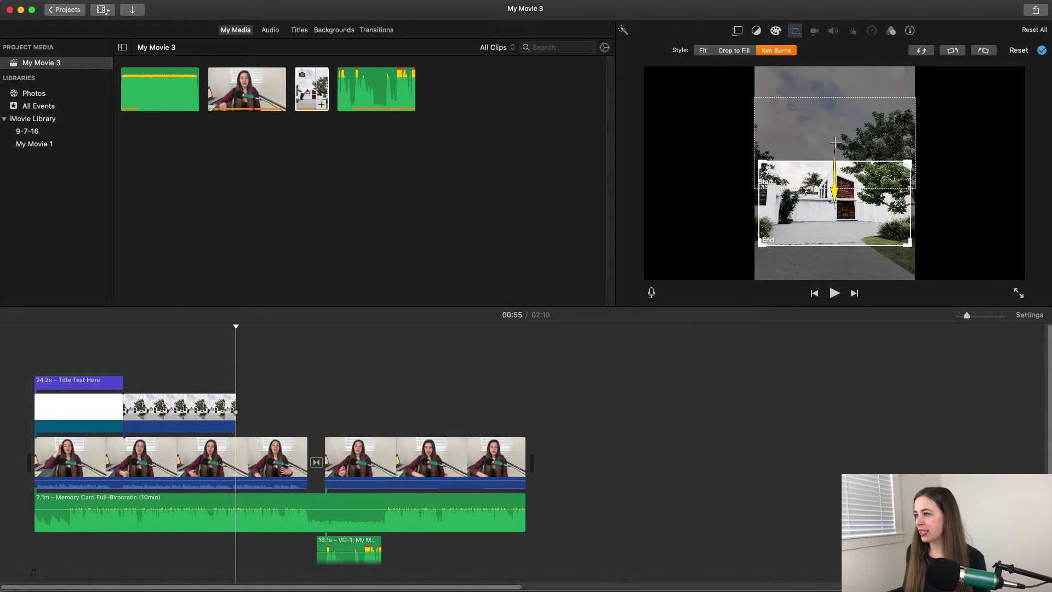
{"action": "left_click", "coordinate": [794, 131]}
{"action": "left_click_drag", "start_coordinate": [792, 120], "coordinate": [791, 169]}
{"action": "left_click", "coordinate": [790, 186]}
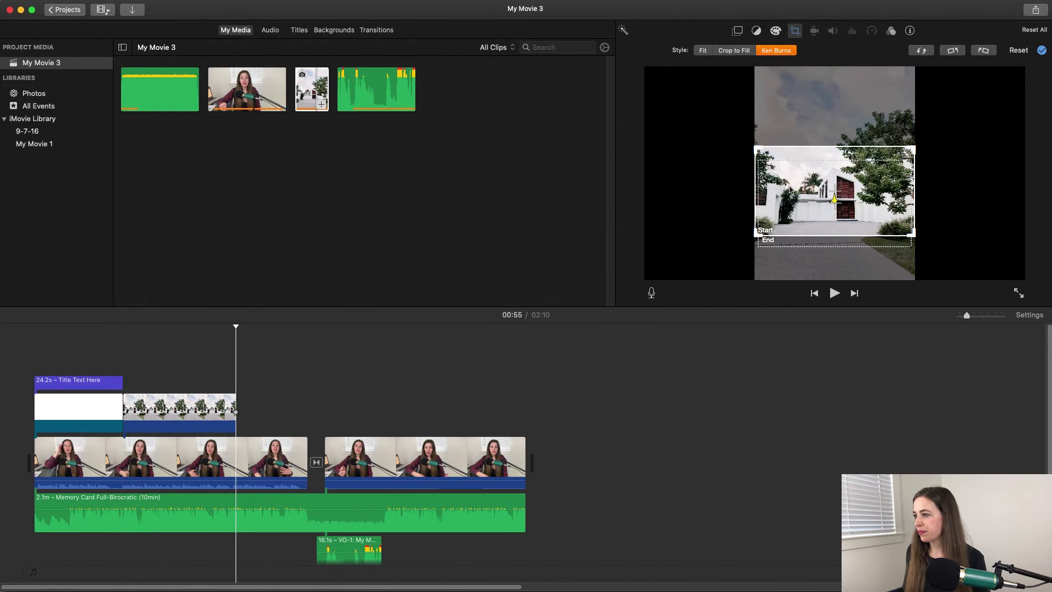
{"action": "mouse_move", "coordinate": [790, 183]}
{"action": "left_mouse_down"}
{"action": "mouse_move", "coordinate": [790, 239]}
{"action": "mouse_move", "coordinate": [790, 182]}
{"action": "left_mouse_up"}
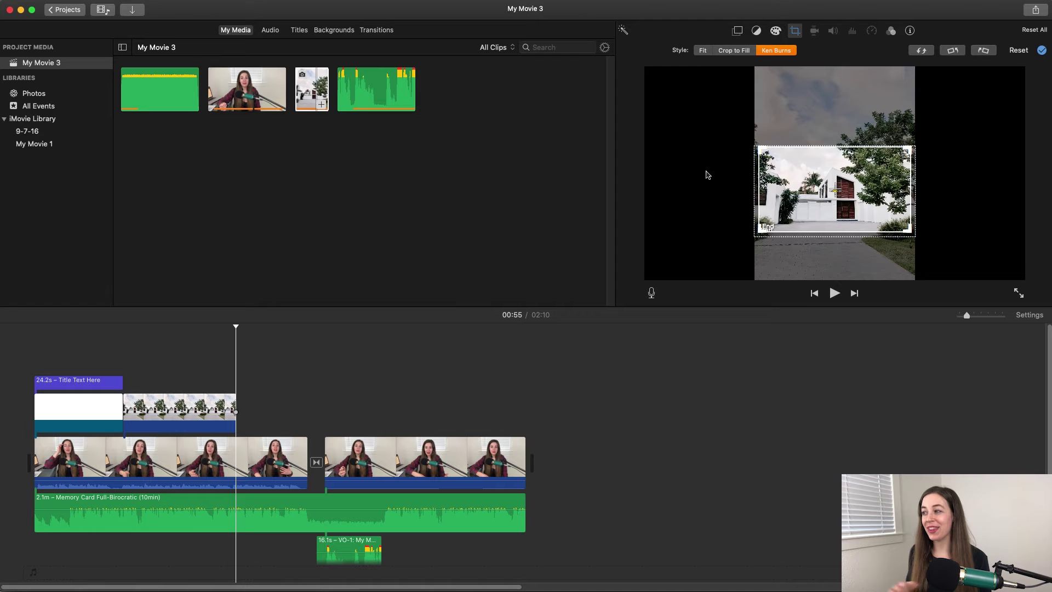
{"action": "left_click", "coordinate": [133, 349]}
{"action": "key", "text": "space"}
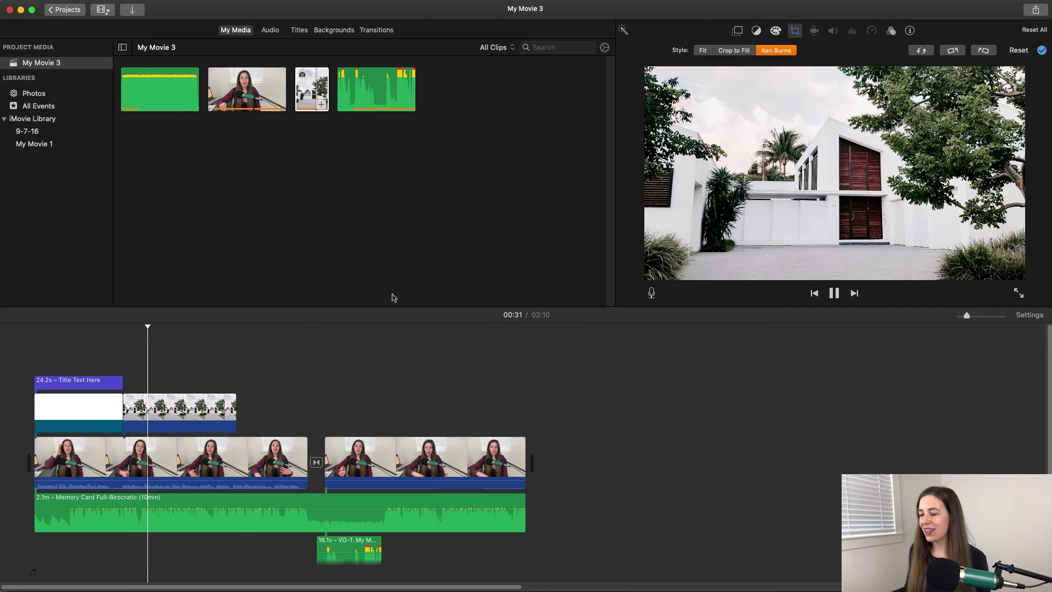
{"action": "key", "text": "space"}
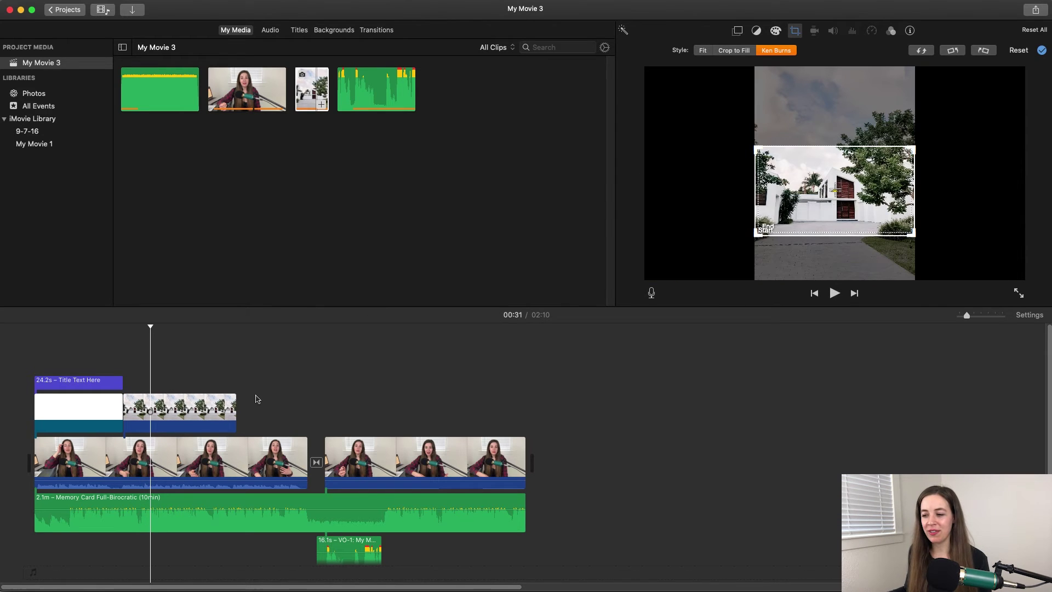
- Shorten the overlaid photo clip by trimming its end back to just after the white background
{"action": "left_click", "coordinate": [187, 414]}
{"action": "left_click_drag", "start_coordinate": [237, 416], "coordinate": [135, 413]}
{"action": "left_click", "coordinate": [135, 351]}
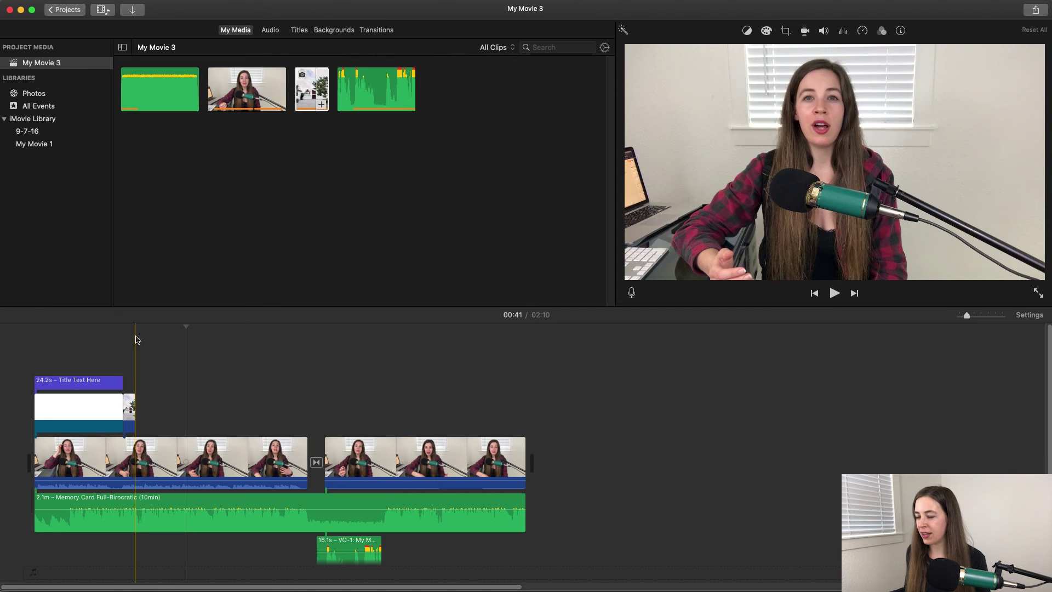
- Try the Fit and Crop to Fill styles on the shortened photo, and finish with the Ken Burns style
{"action": "left_click", "coordinate": [130, 336]}
{"action": "left_click", "coordinate": [131, 428]}
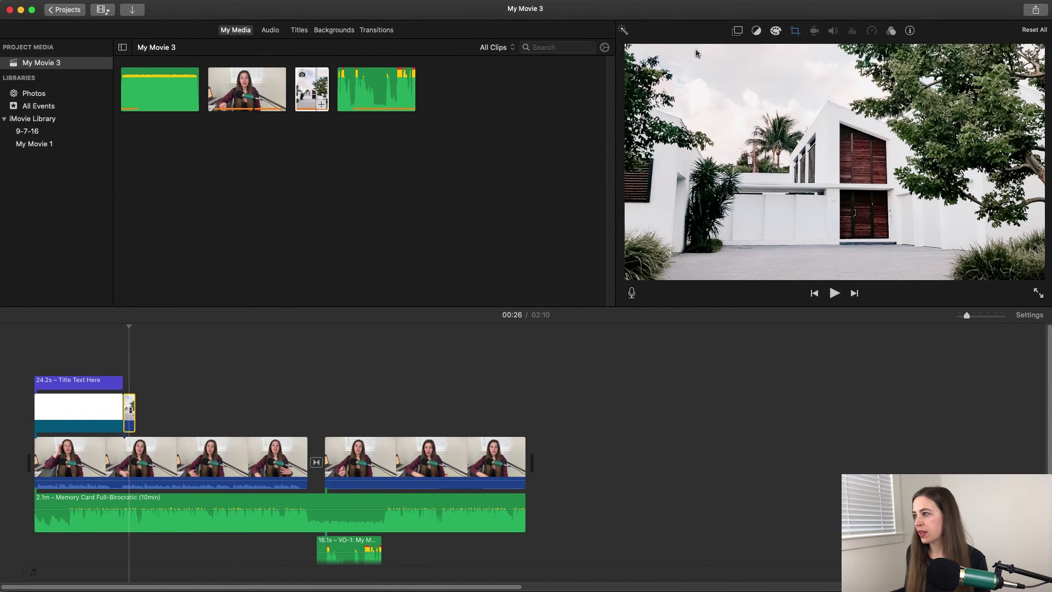
{"action": "left_click", "coordinate": [794, 30]}
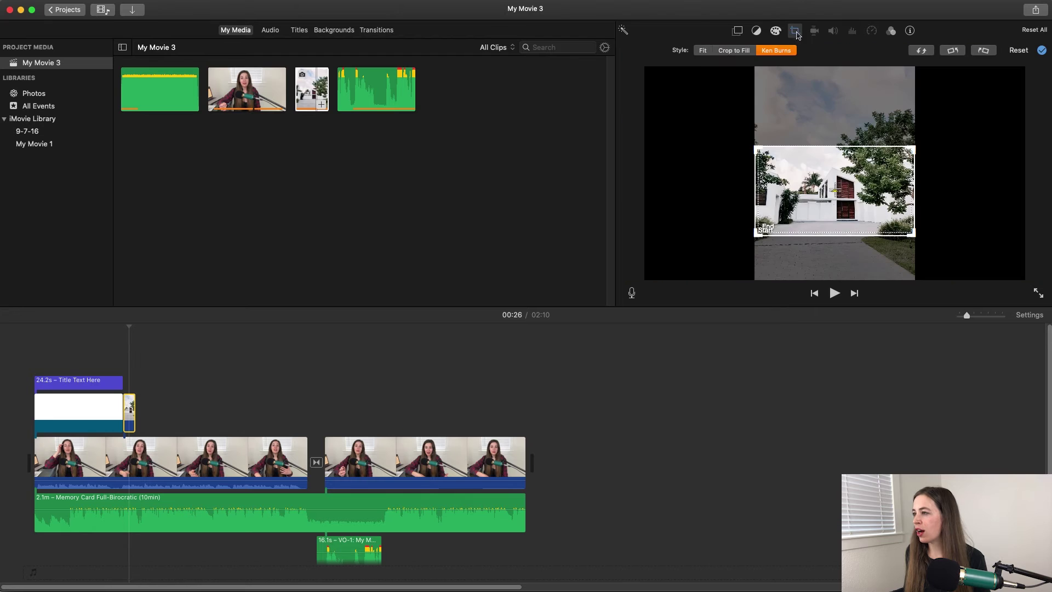
{"action": "left_click", "coordinate": [705, 52]}
{"action": "left_click", "coordinate": [734, 51]}
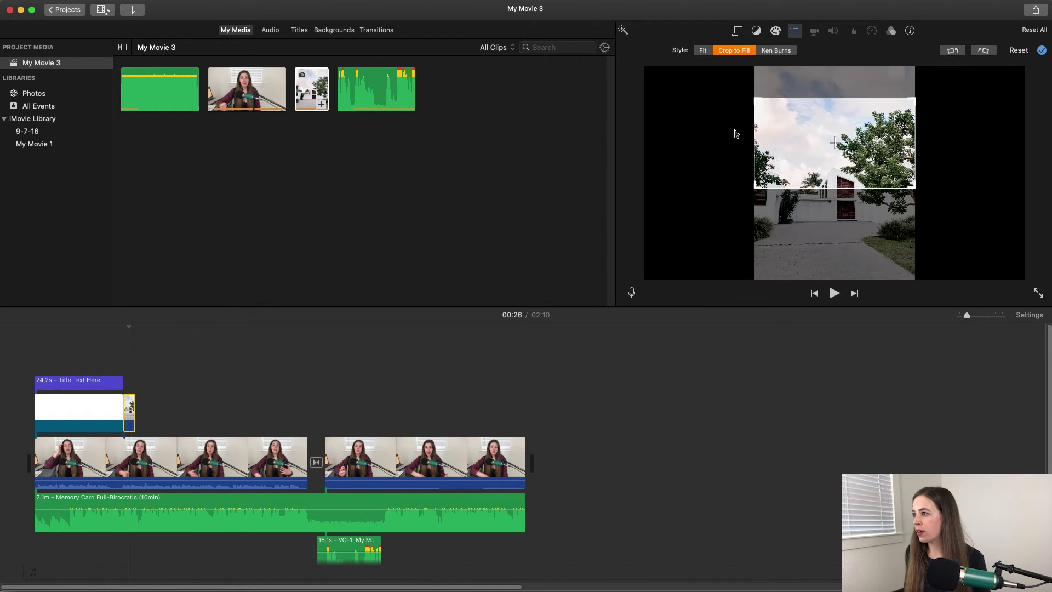
{"action": "left_click", "coordinate": [708, 51]}
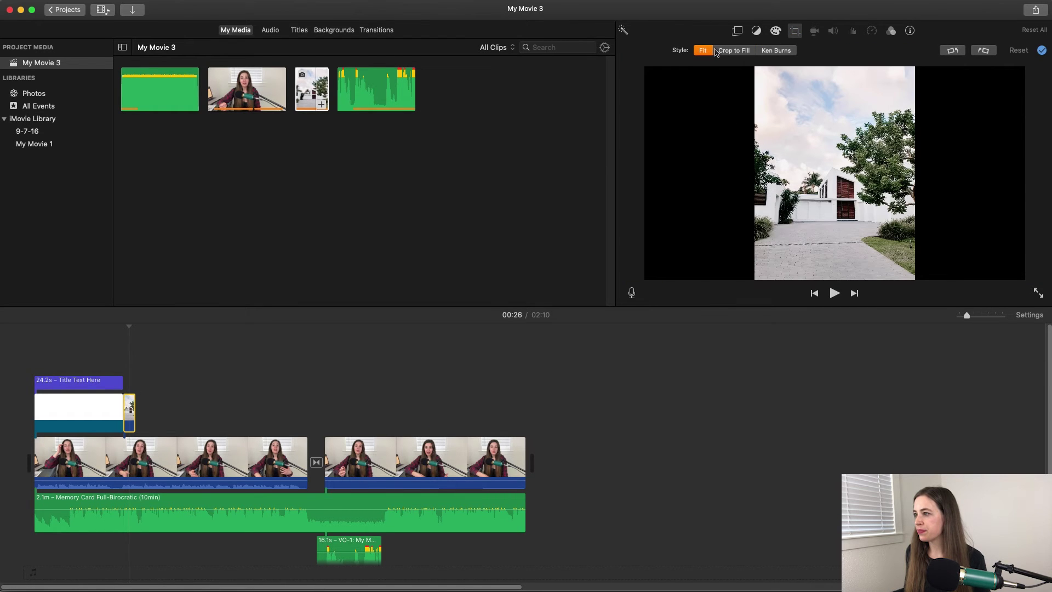
{"action": "left_click", "coordinate": [776, 51]}
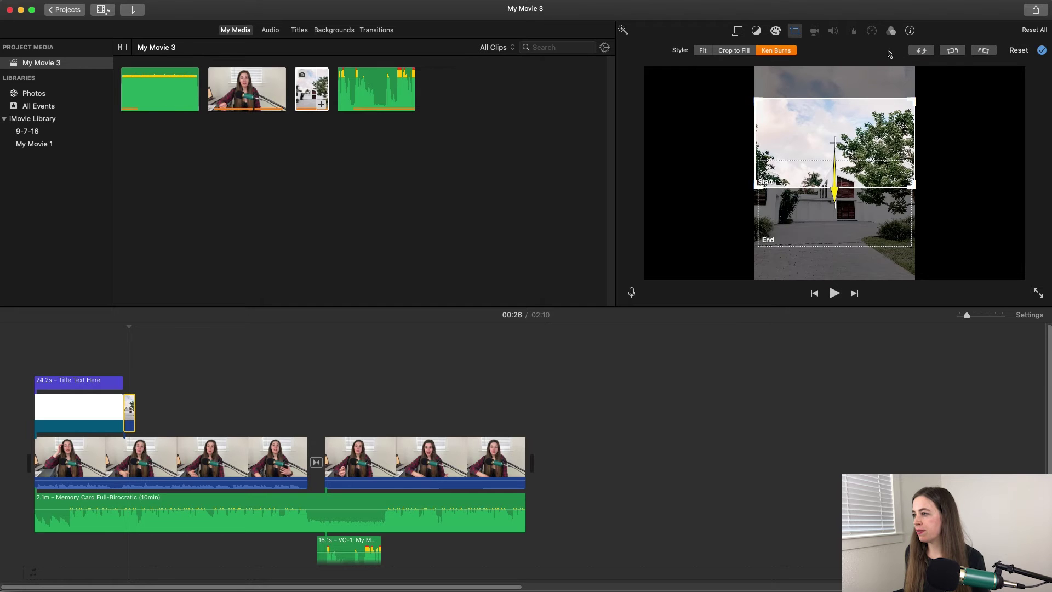
- Look through the clip filters and audio effects available for the first talking-head clip without applying any
{"action": "left_click", "coordinate": [159, 460]}
{"action": "left_click", "coordinate": [880, 30]}
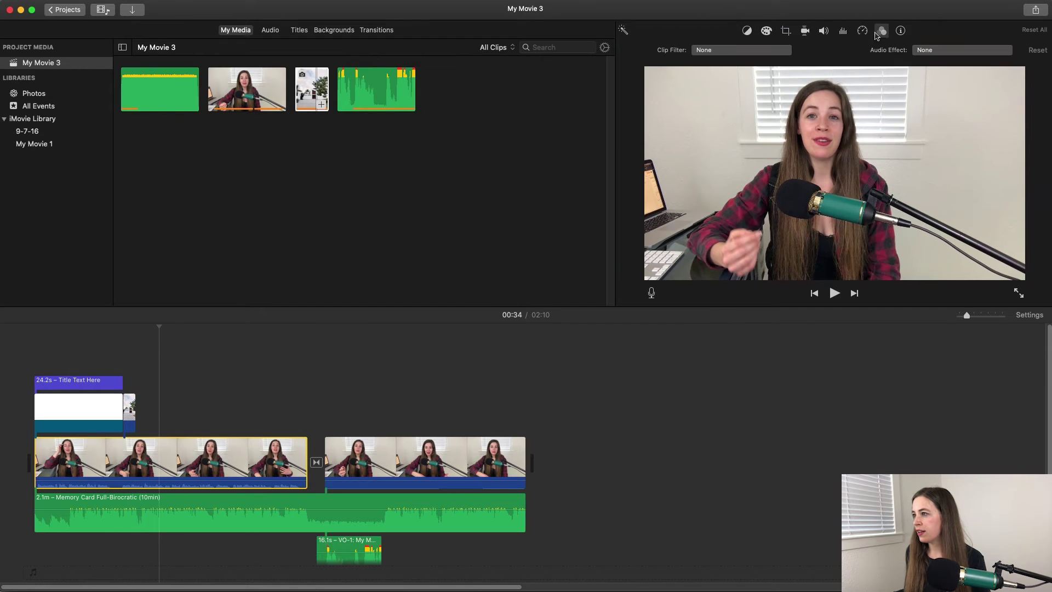
{"action": "left_click", "coordinate": [957, 52]}
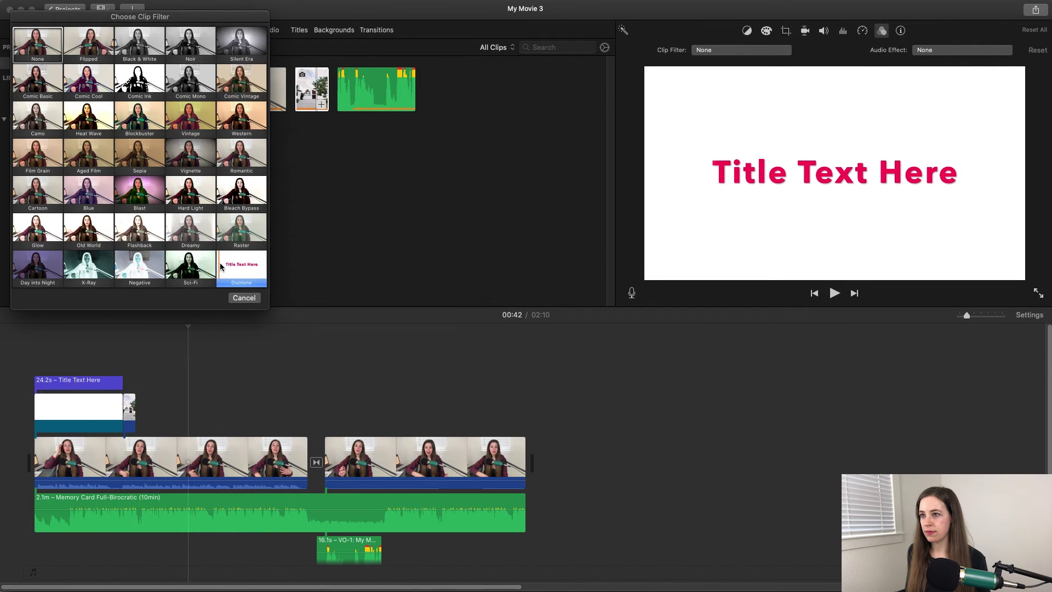
{"action": "left_click", "coordinate": [304, 398]}
- Review the background noise reduction and equalizer presets for the first talking-head clip without changing them
{"action": "left_click", "coordinate": [843, 30]}
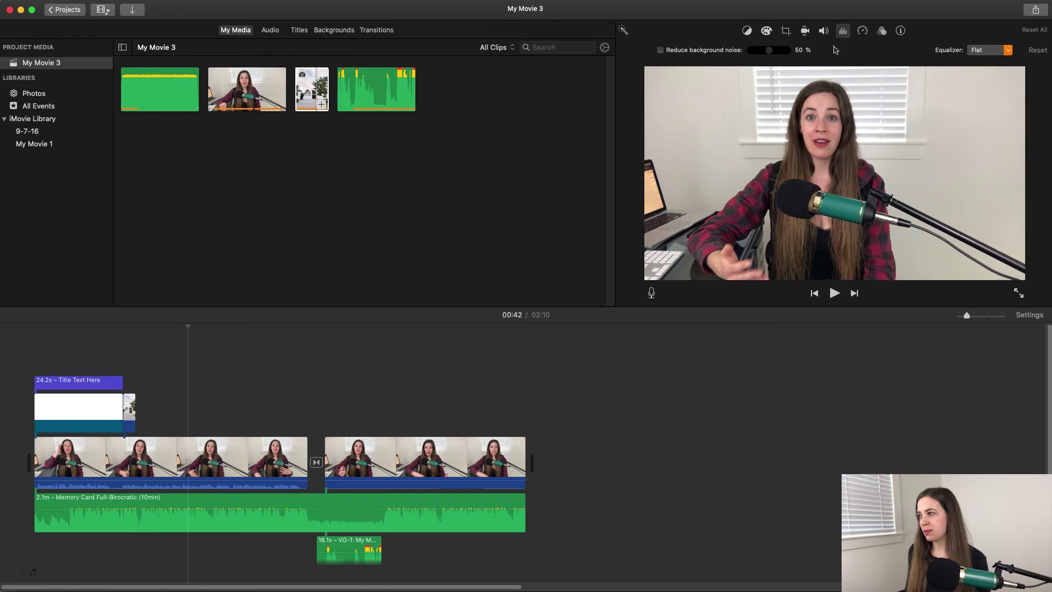
{"action": "left_click", "coordinate": [977, 50]}
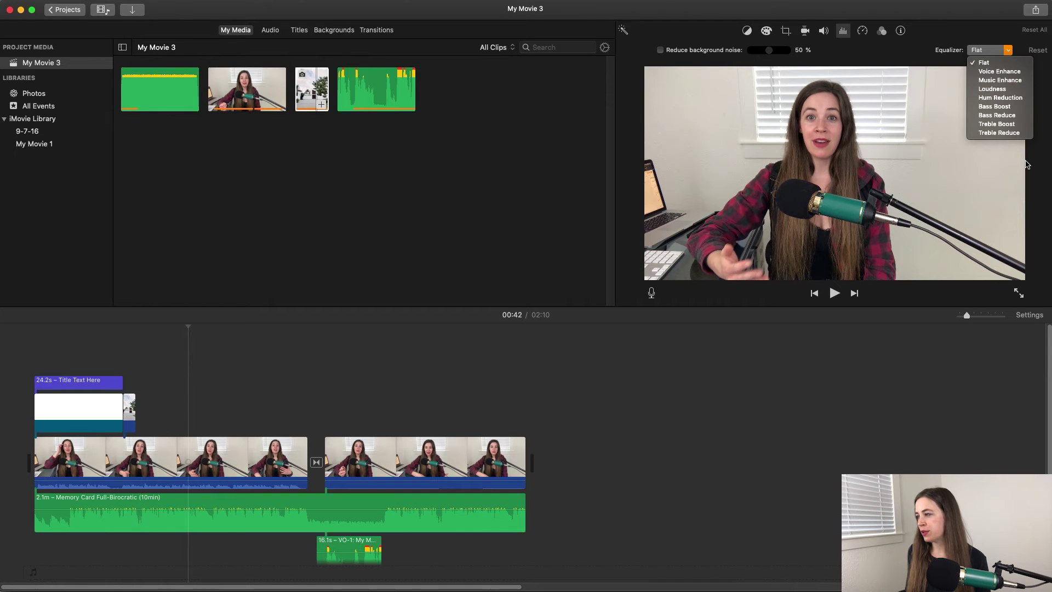
{"action": "left_click", "coordinate": [891, 49]}
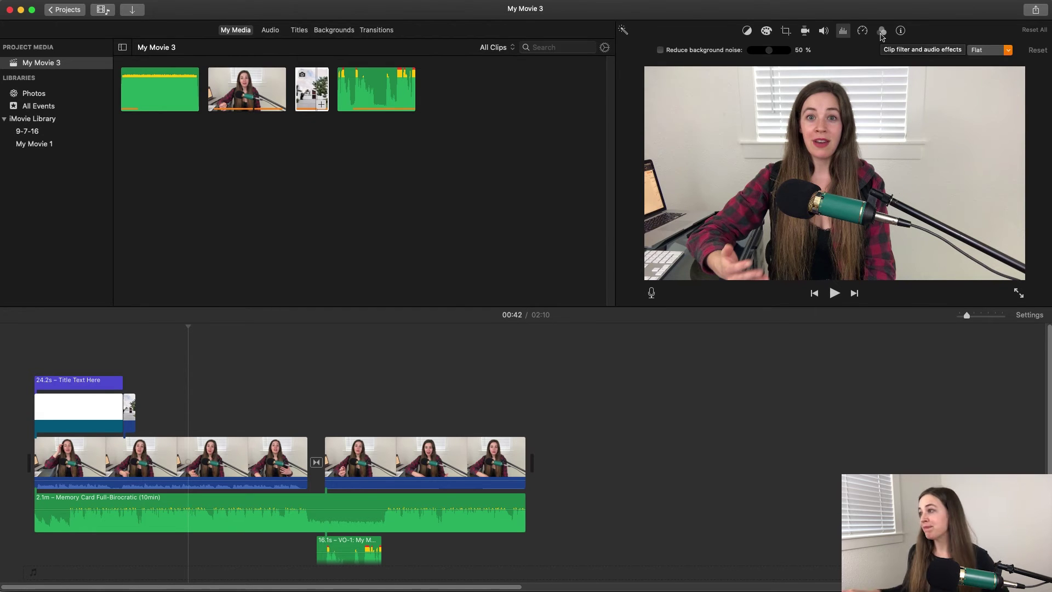
- Set the first talking-head clip's speed to Slow and choose the Reverse option
{"action": "left_click", "coordinate": [862, 30]}
{"action": "left_click", "coordinate": [730, 50]}
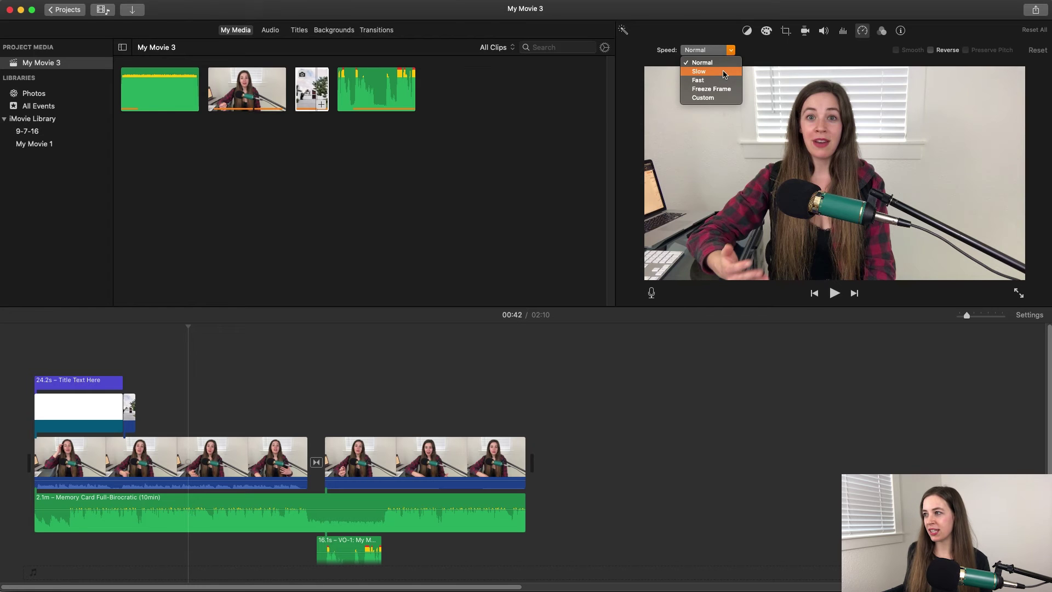
{"action": "left_click", "coordinate": [724, 72]}
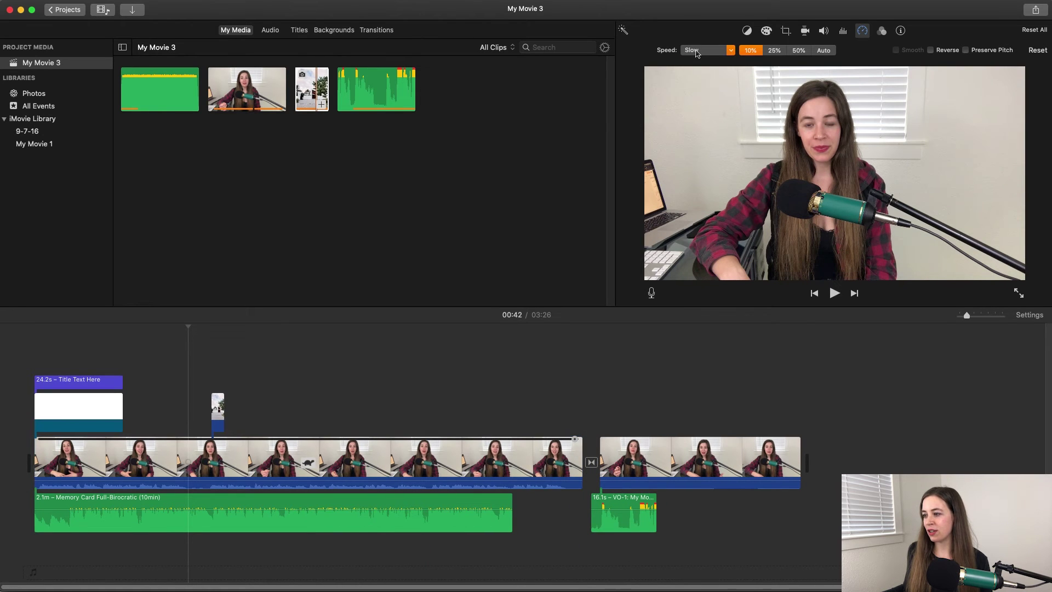
{"action": "left_click", "coordinate": [949, 51]}
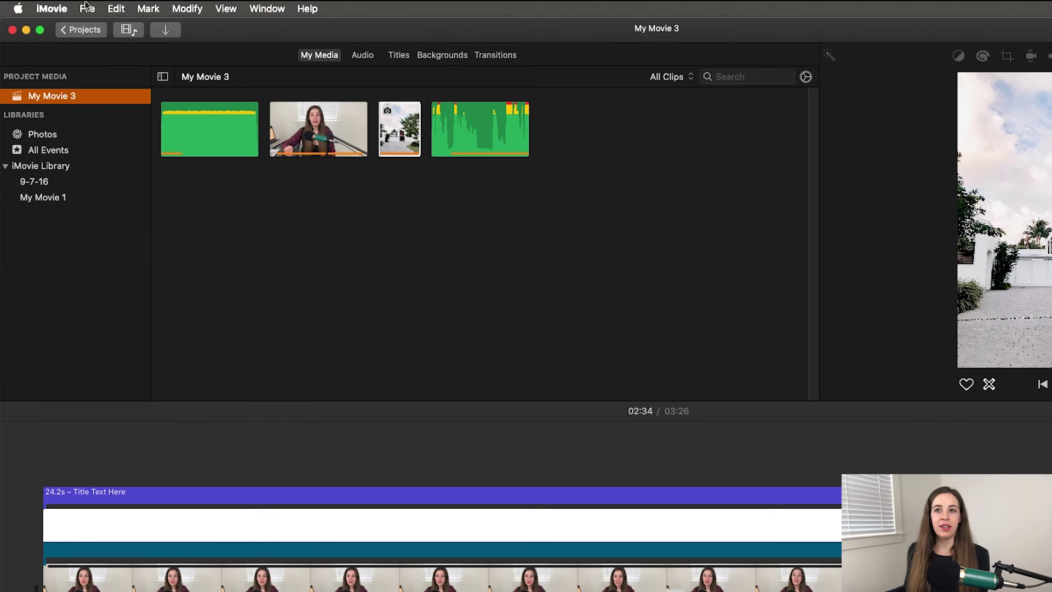
- Start exporting My Movie 3 as a file and set the export quality to High
{"action": "left_click", "coordinate": [87, 7]}
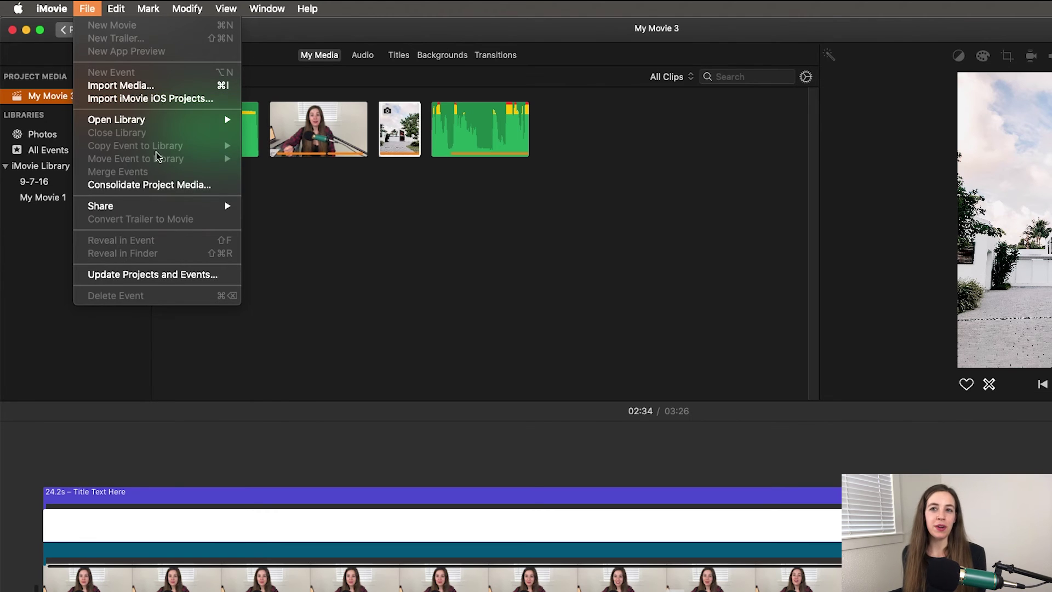
{"action": "mouse_move", "coordinate": [183, 202]}
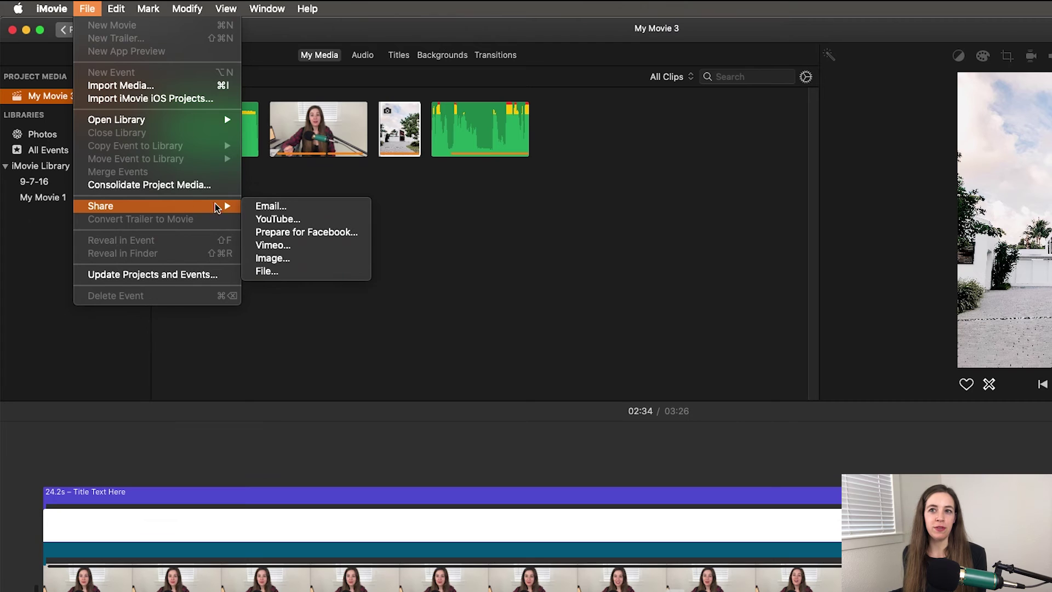
{"action": "left_click", "coordinate": [324, 271]}
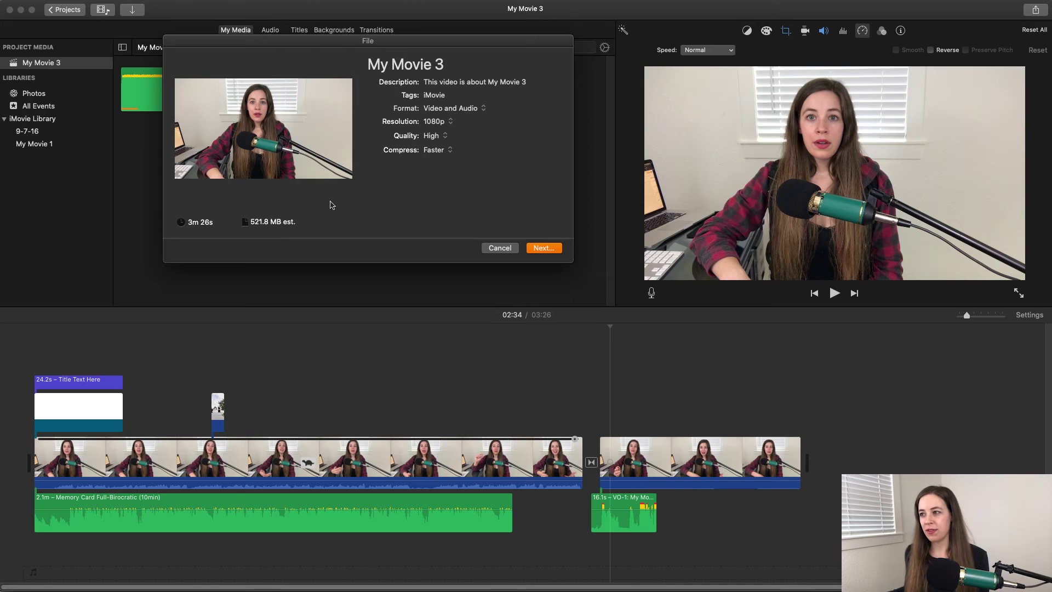
{"action": "left_click", "coordinate": [433, 135]}
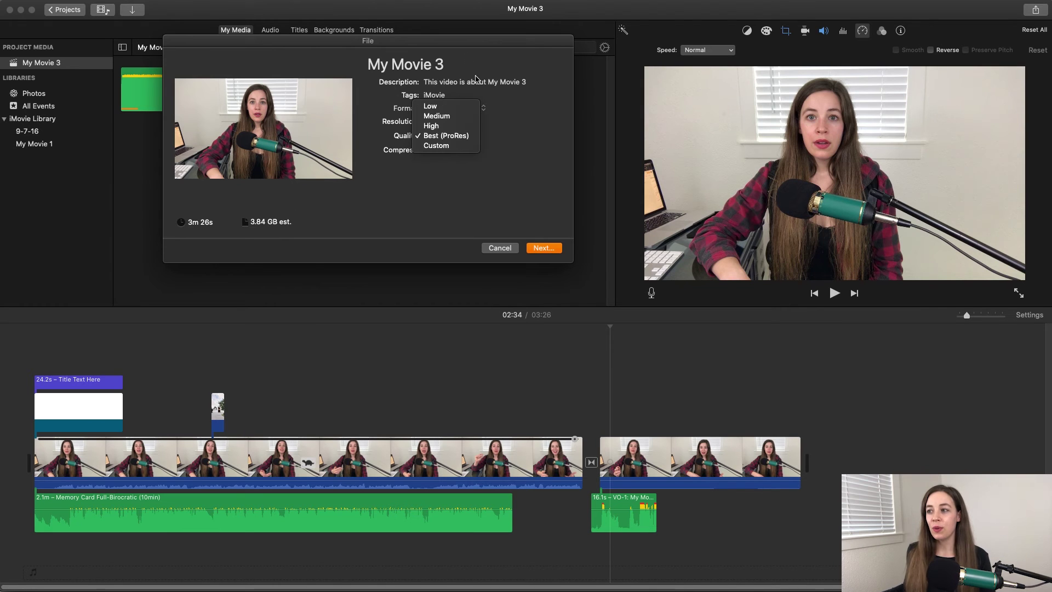
{"action": "left_click", "coordinate": [469, 127]}
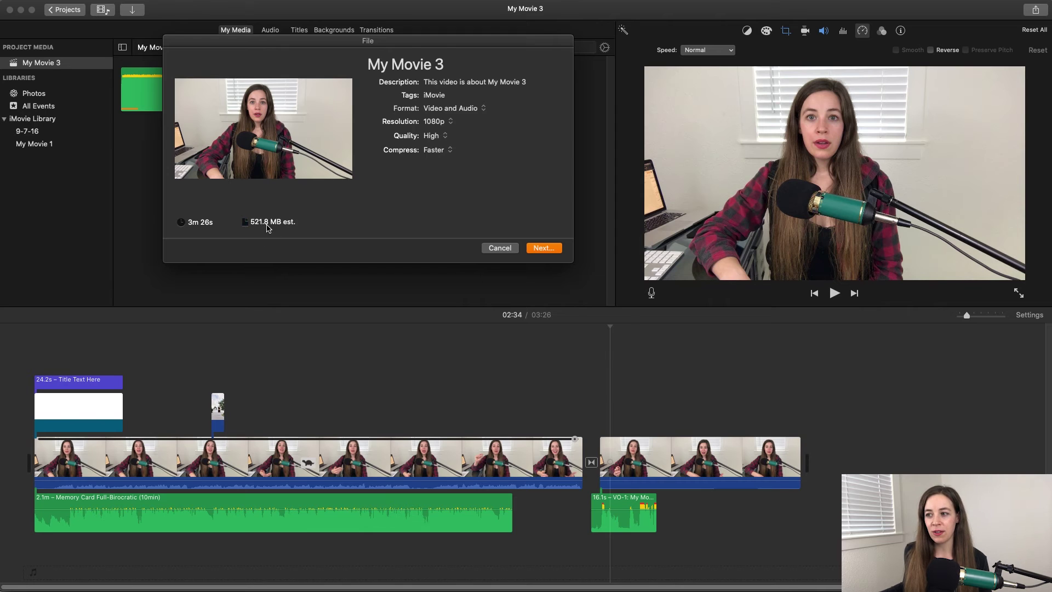
- Switch the export quality to Best (ProRes) to compare the estimated file size, and return it to High
{"action": "left_click", "coordinate": [448, 135]}
{"action": "left_click", "coordinate": [446, 146]}
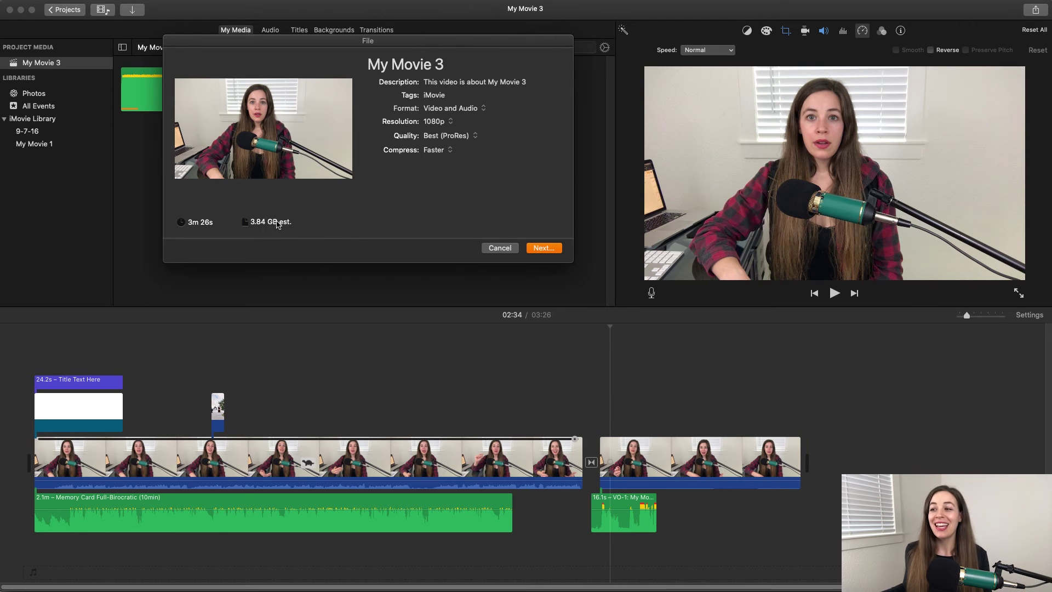
{"action": "left_click", "coordinate": [465, 137]}
{"action": "left_click", "coordinate": [448, 127]}
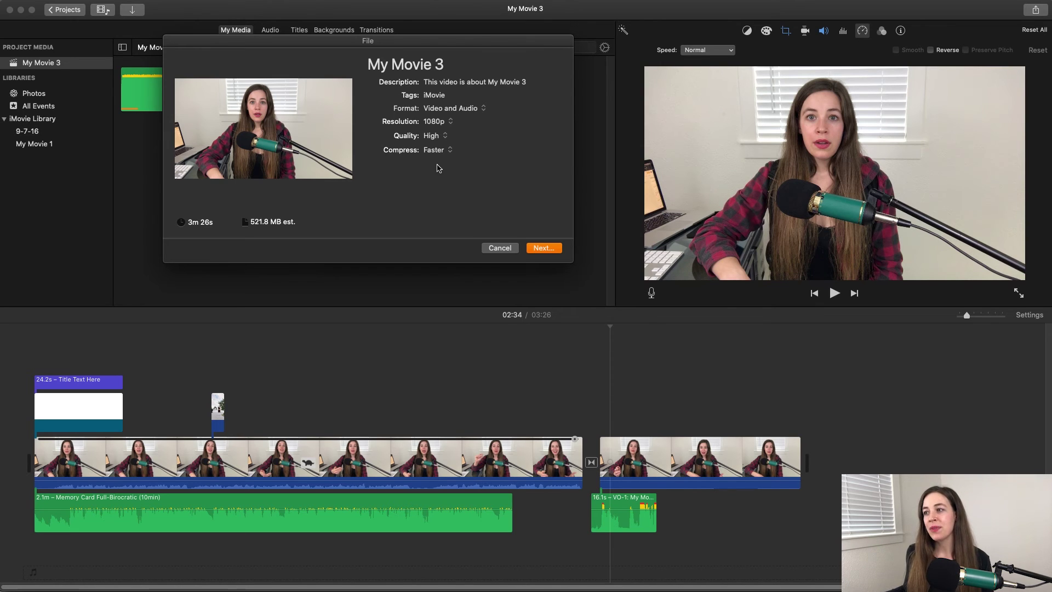
{"action": "left_click", "coordinate": [446, 136]}
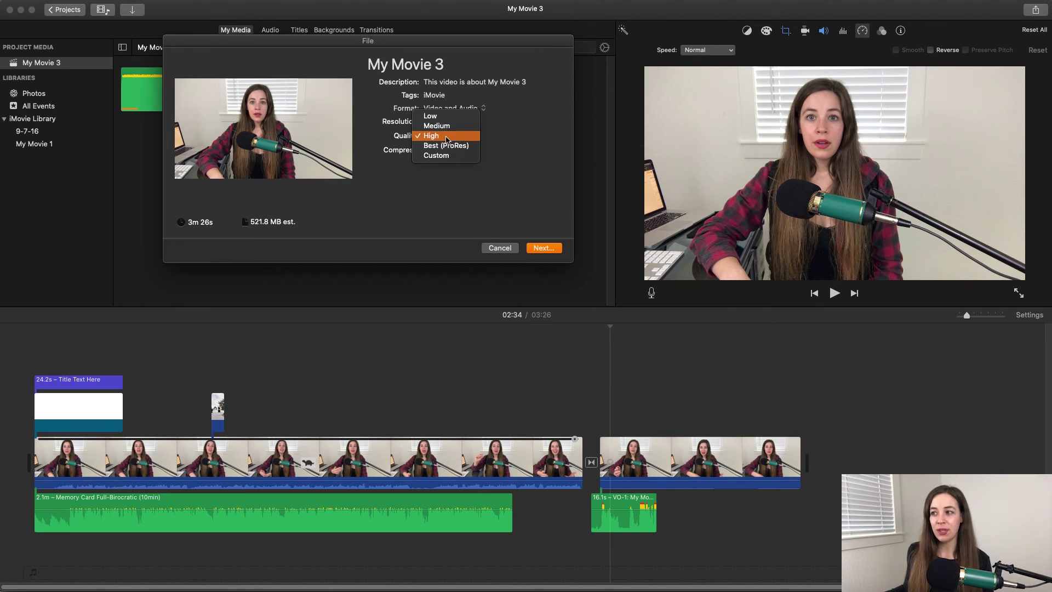